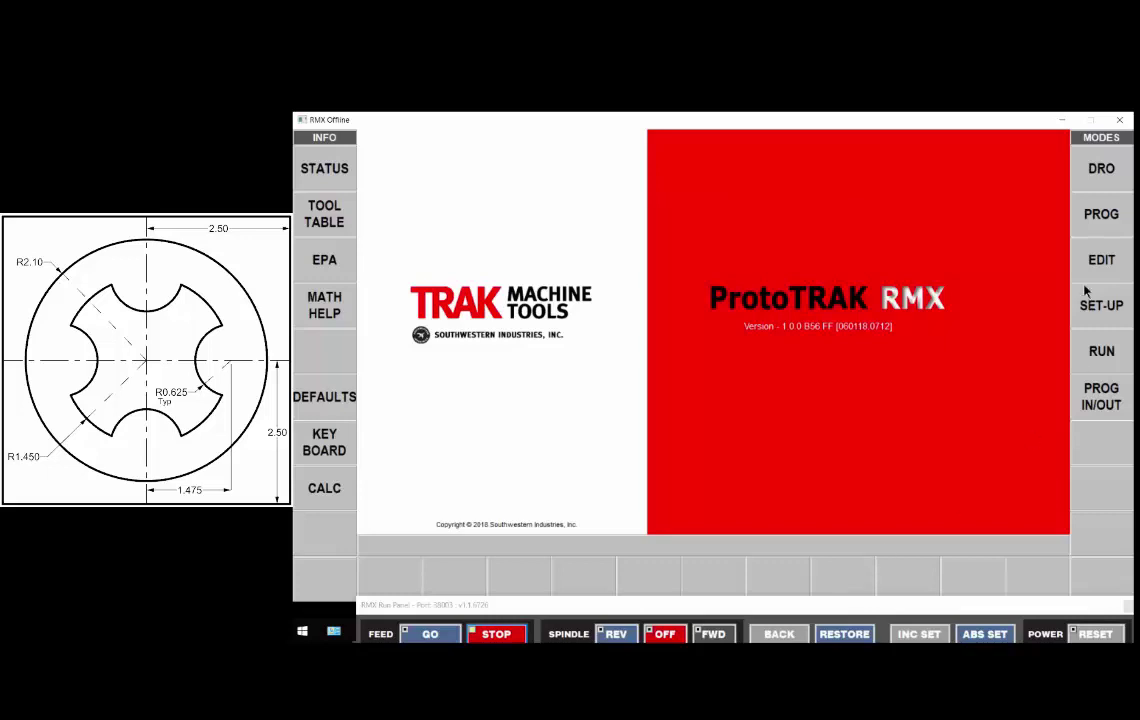
Start the program's first event as an island pocket with a circular pocket boundary
left_click(1102, 216)
left_click(396, 579)
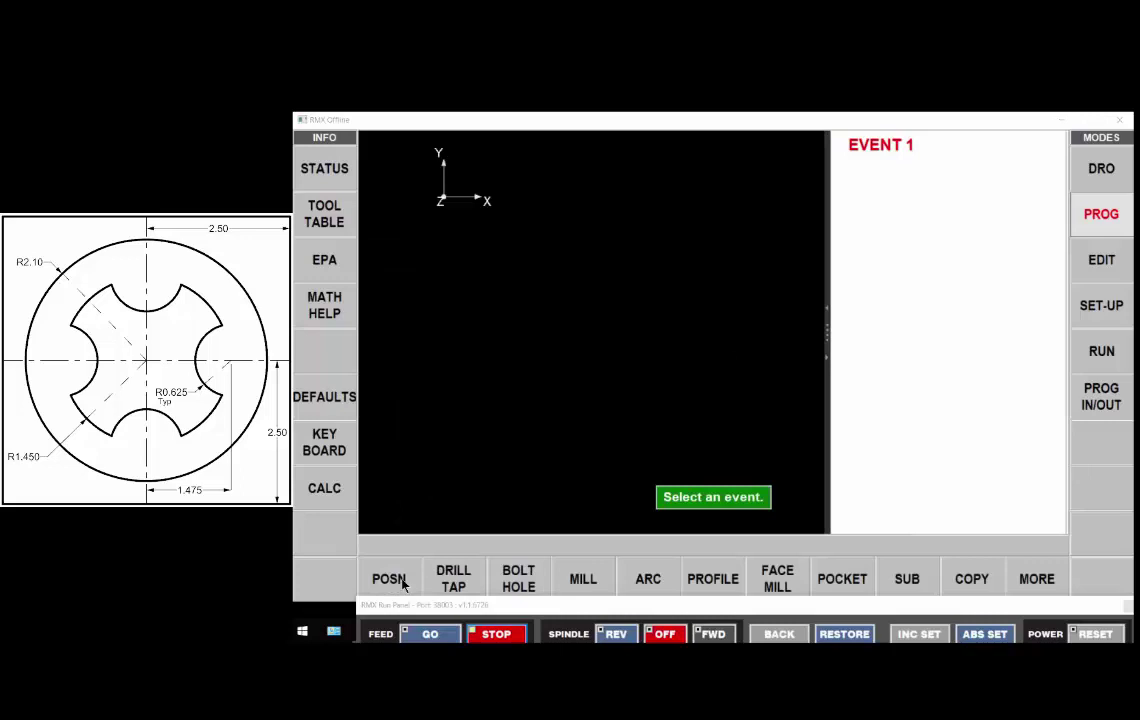
left_click(832, 582)
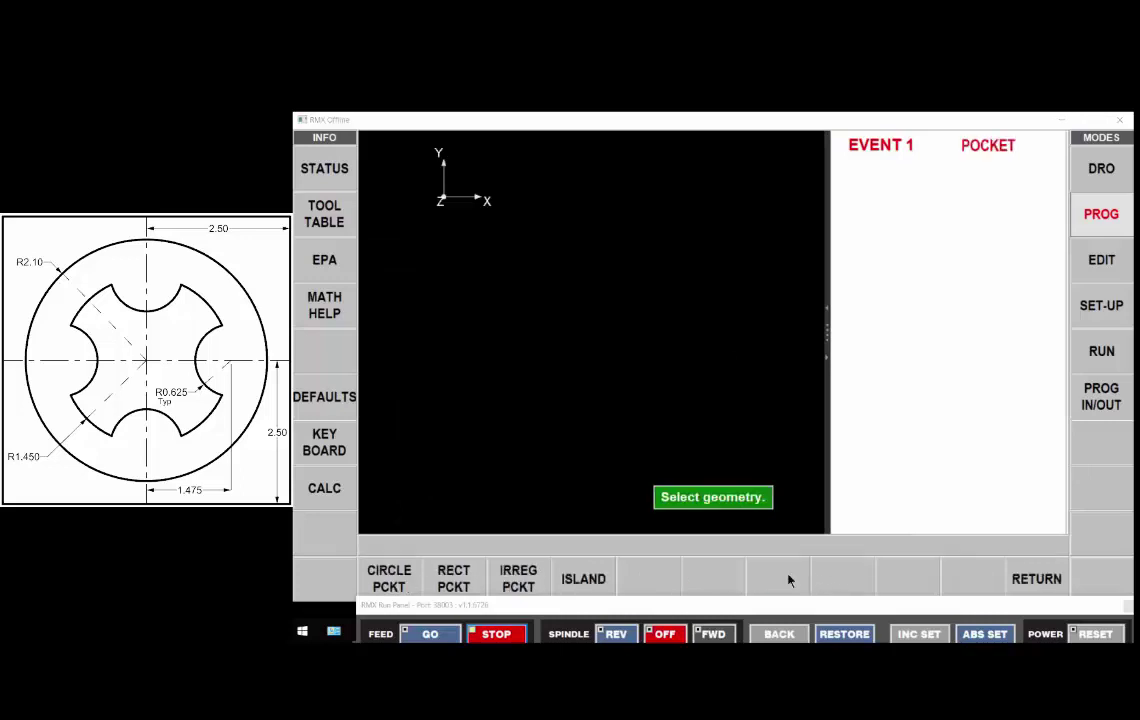
left_click(590, 584)
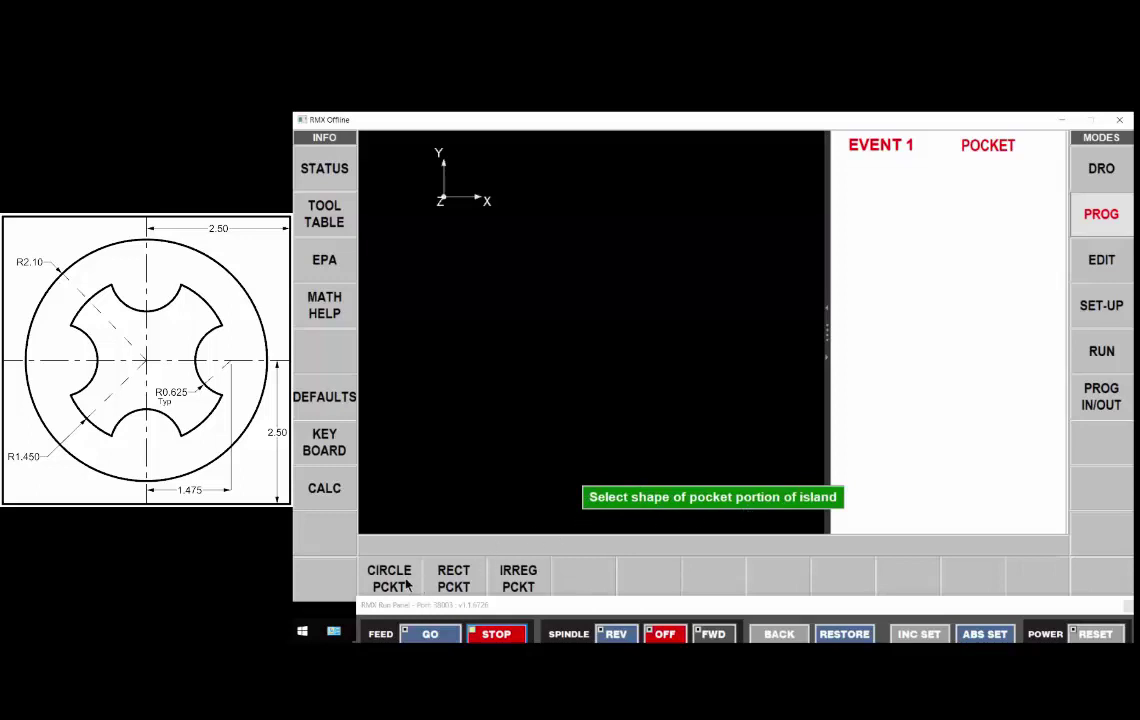
left_click(394, 580)
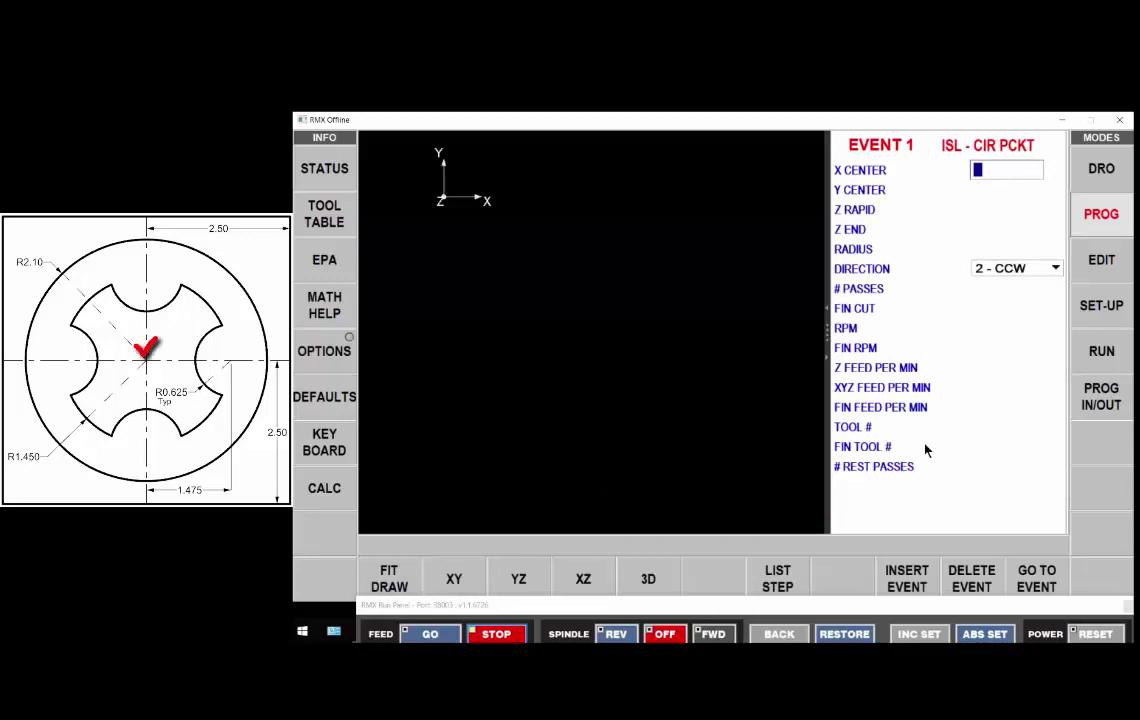
Set the circular pocket's centre to X 0, Y 0, with Z rapid 0.03 and Z end -0.5
key("Return")
key("Return")
type(".03")
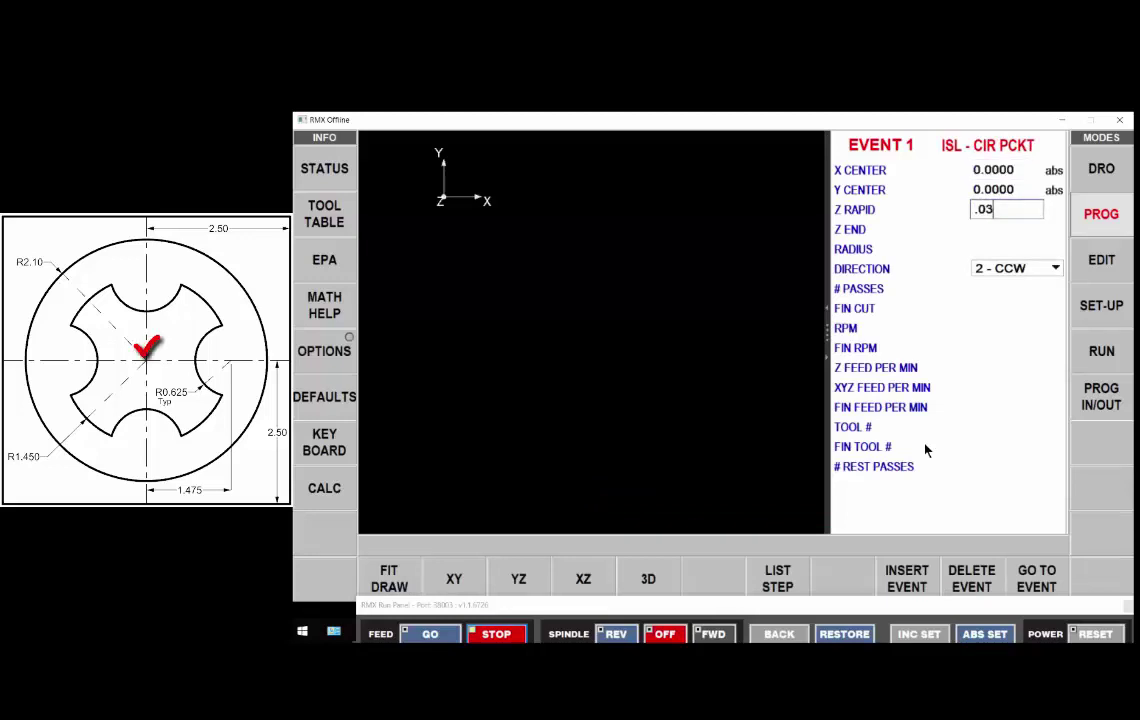
key("Return")
type("-")
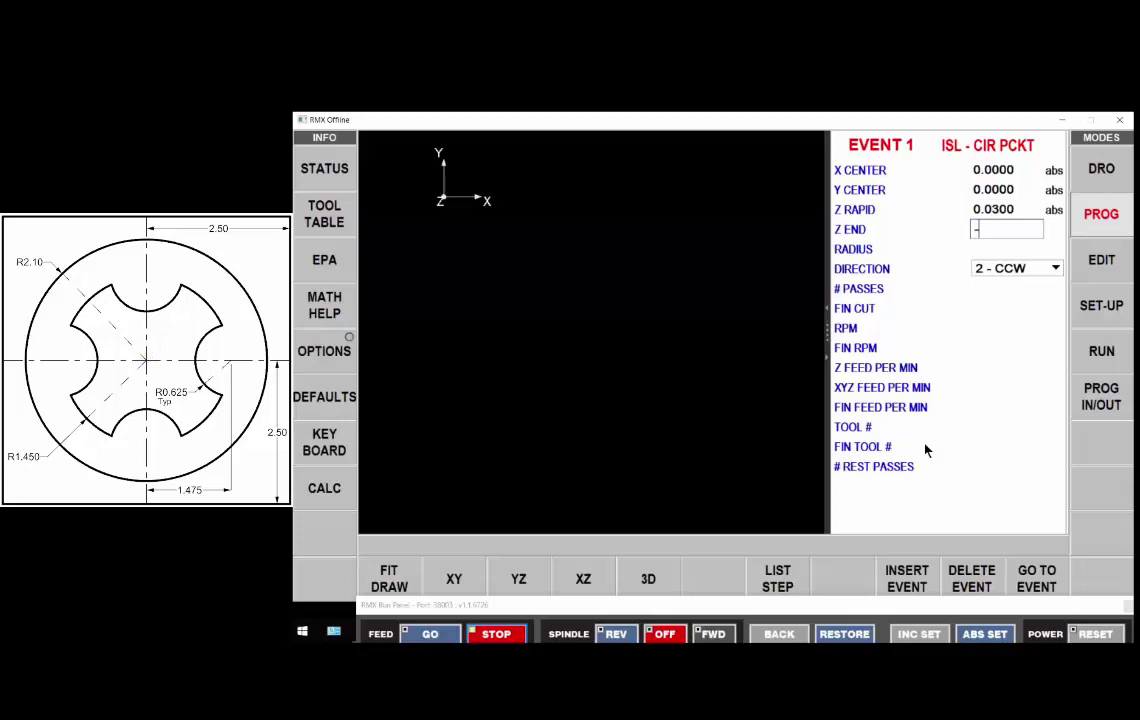
type("0.5")
key("Return")
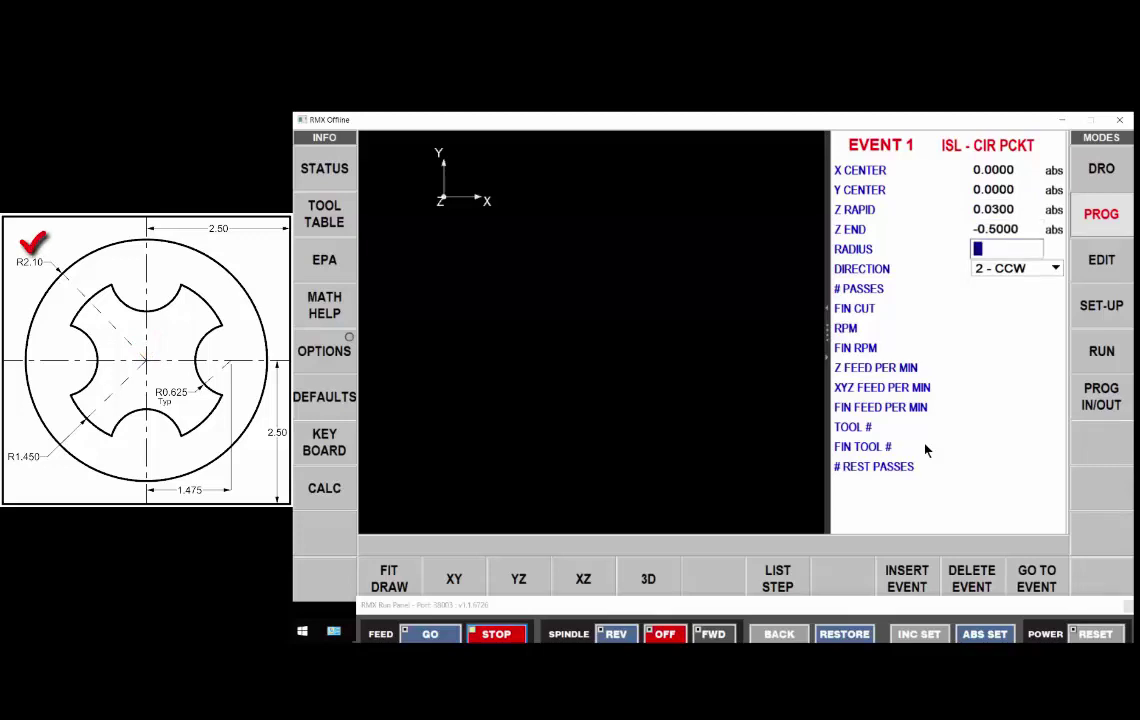
Set the pocket radius to 2.1, keeping the counterclockwise direction and 1 pass
type("2.1")
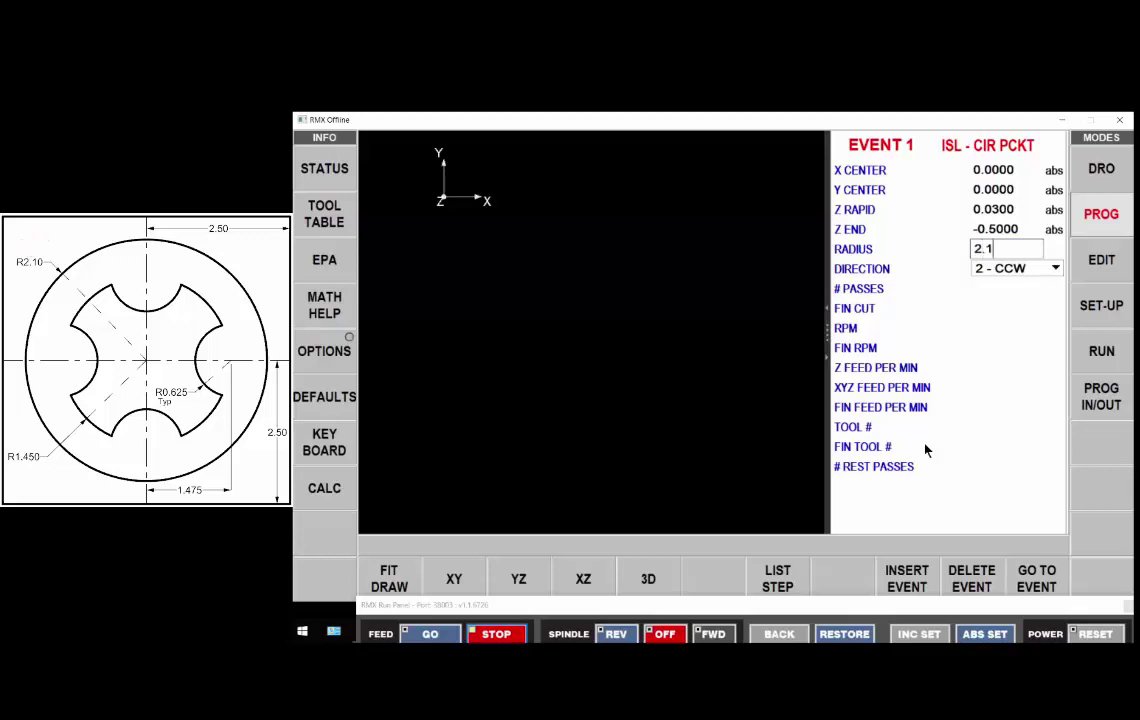
key("Return")
key("Return")
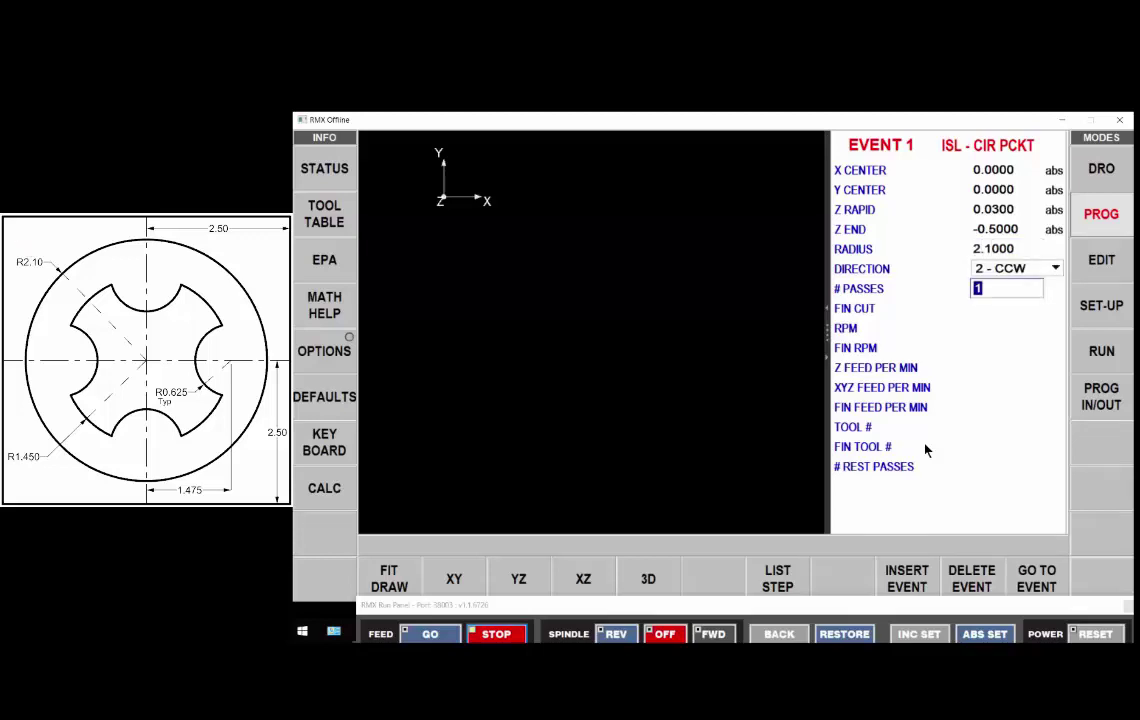
key("Return")
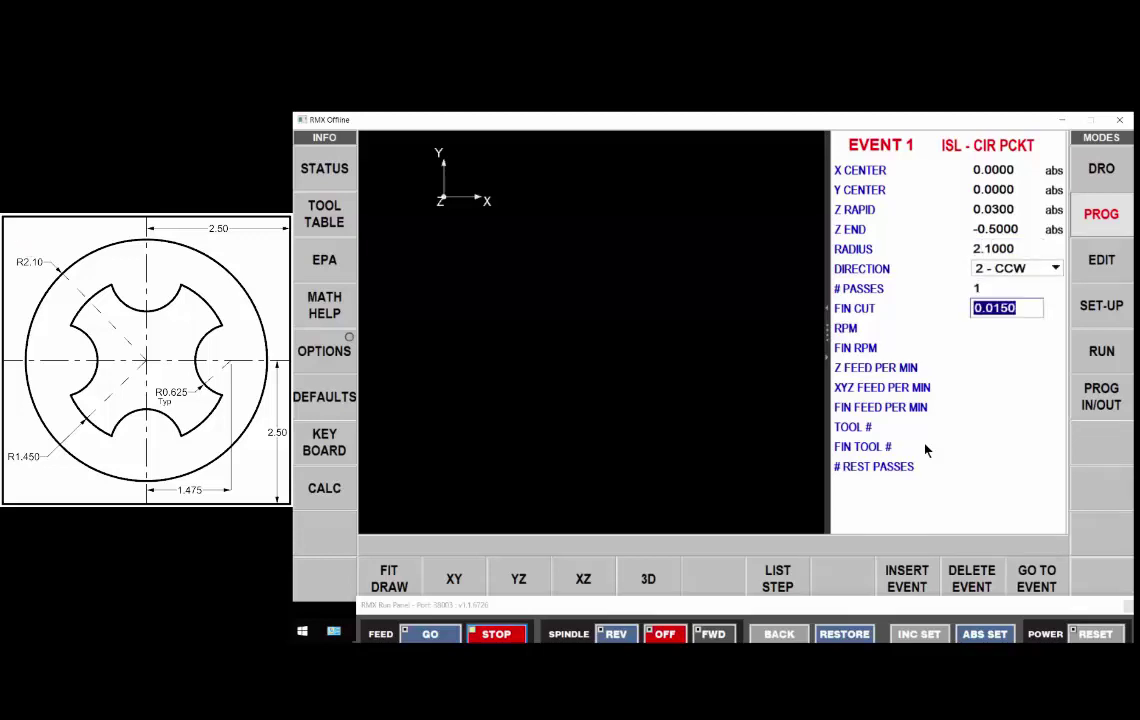
Enable the bottom Z finish cut for the pocket event, keeping the 0.0150 finish cut
left_click(326, 349)
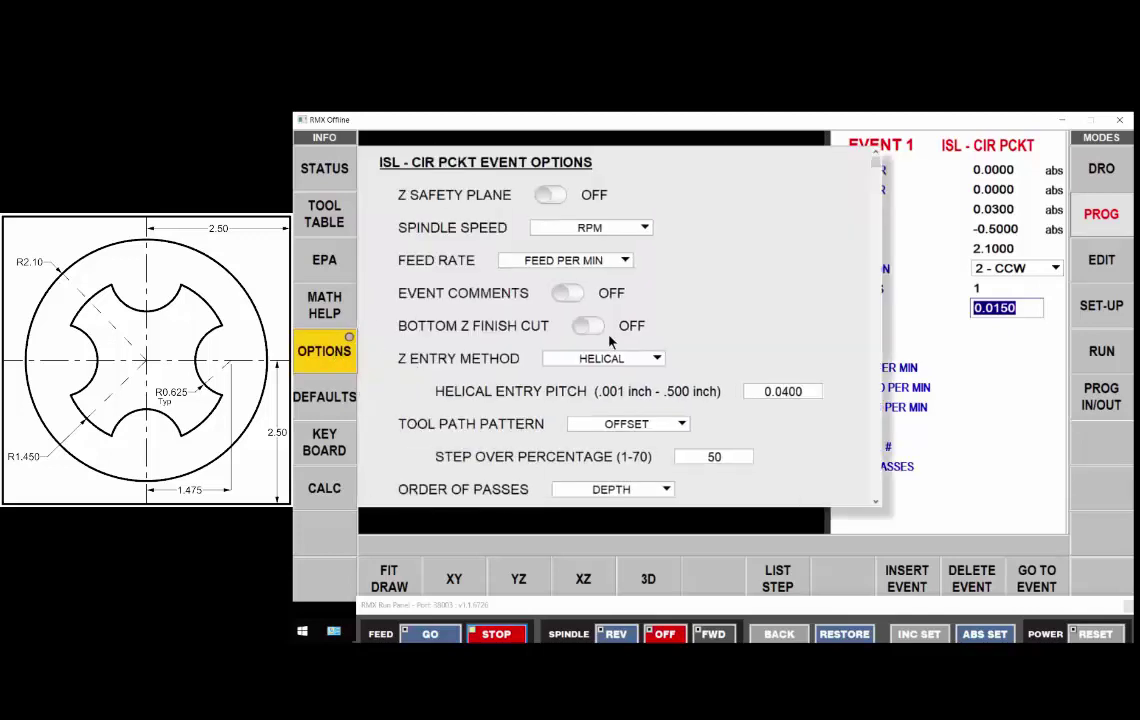
left_click(588, 326)
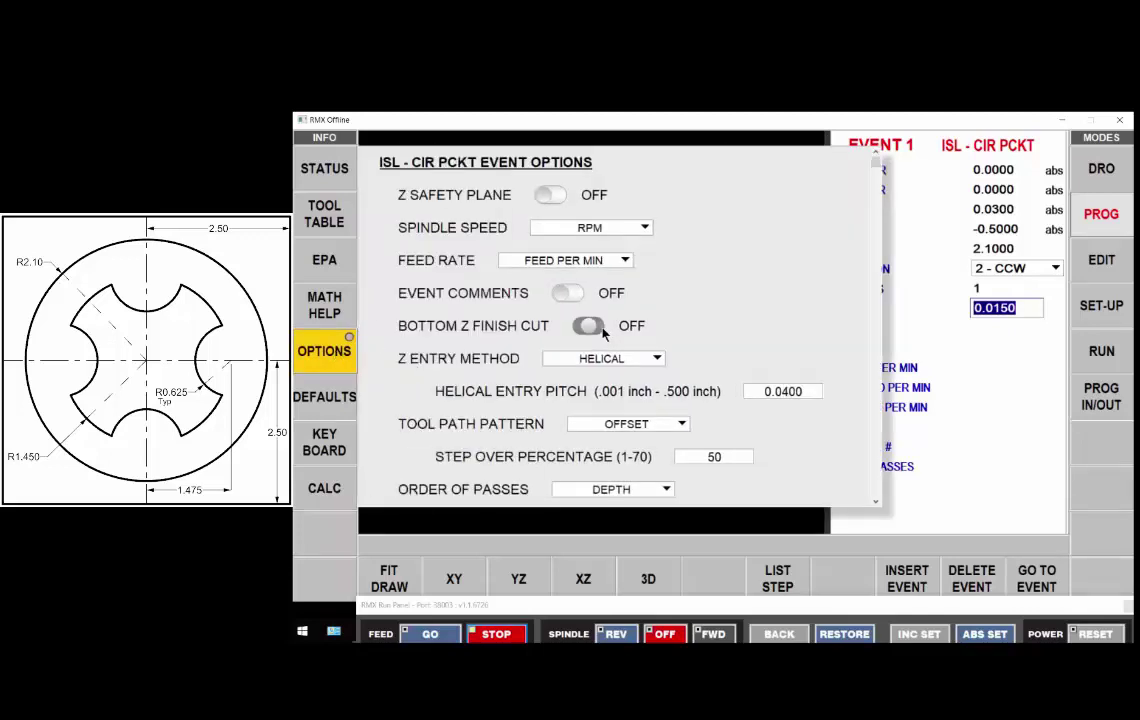
left_click(350, 352)
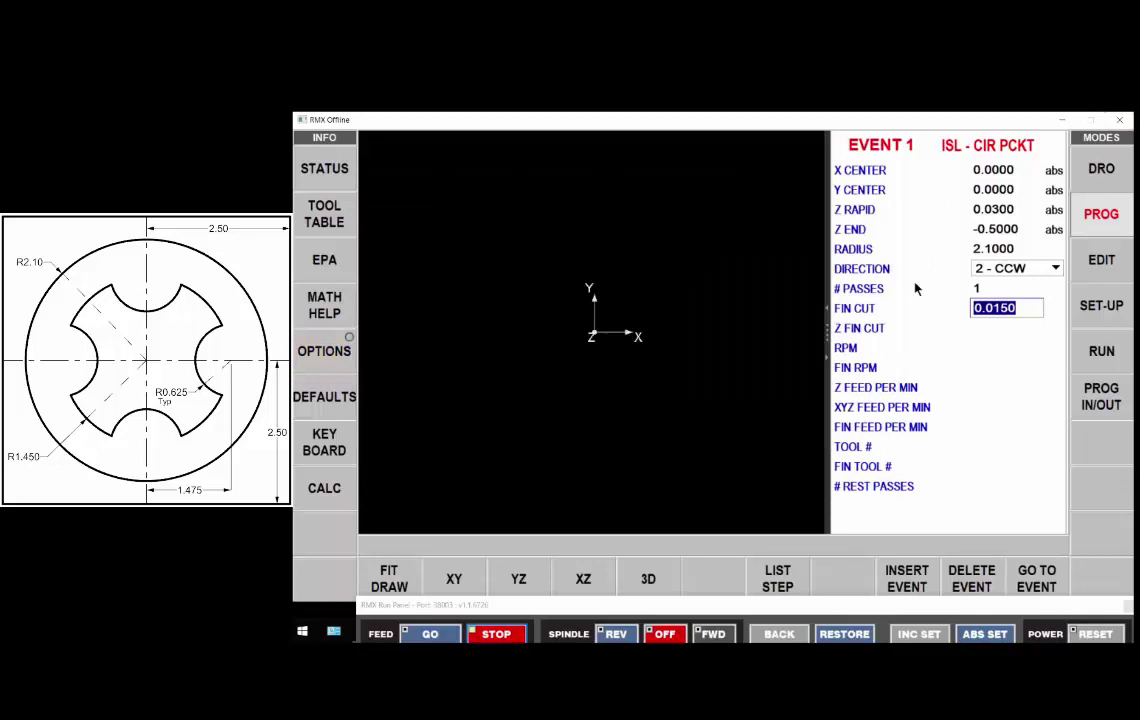
left_click(1015, 327)
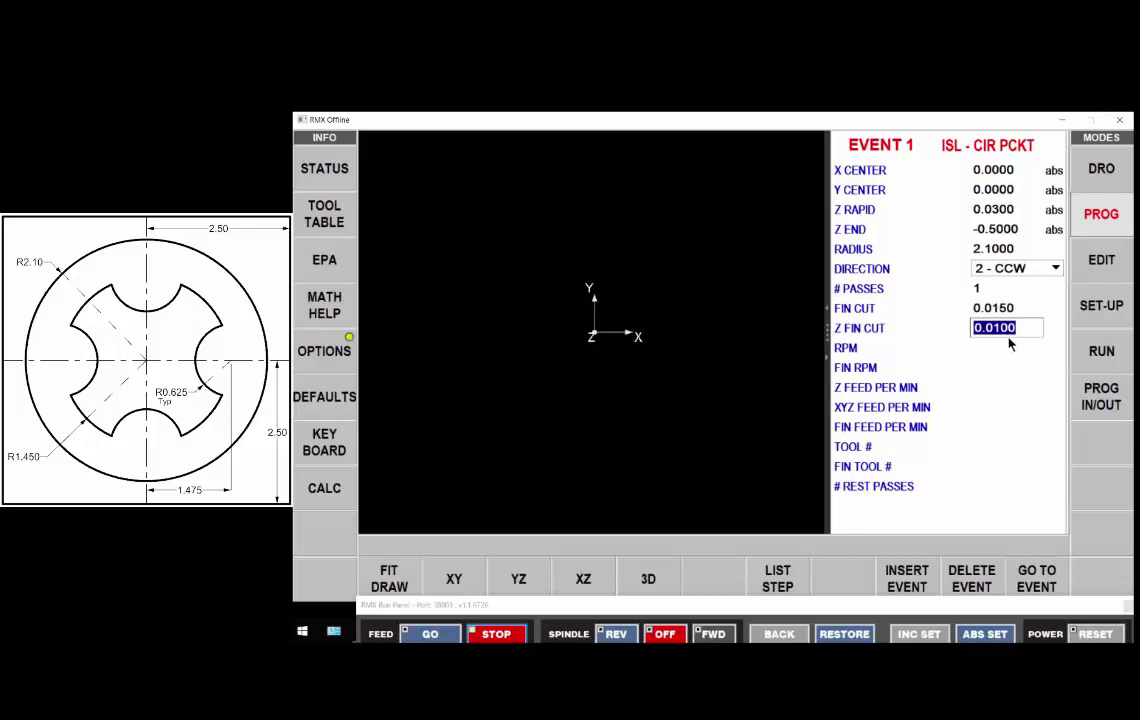
Accept the 0.0100 Z finish cut and set both the roughing and finish spindle speeds to 5000 RPM
left_click(1010, 342)
type("50000")
key("Return")
type("5000")
key("Return")
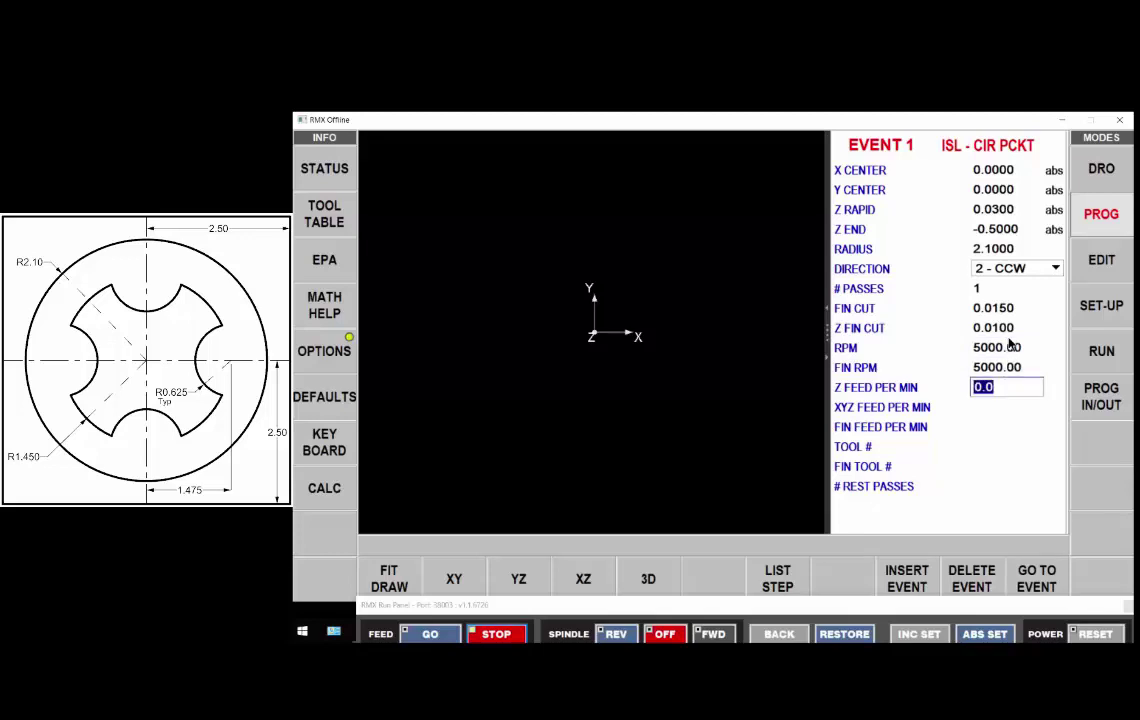
Set the pocket feeds per minute to 40 for Z, 80 for XYZ and 50 for finishing
type("40")
key("Return")
type("80")
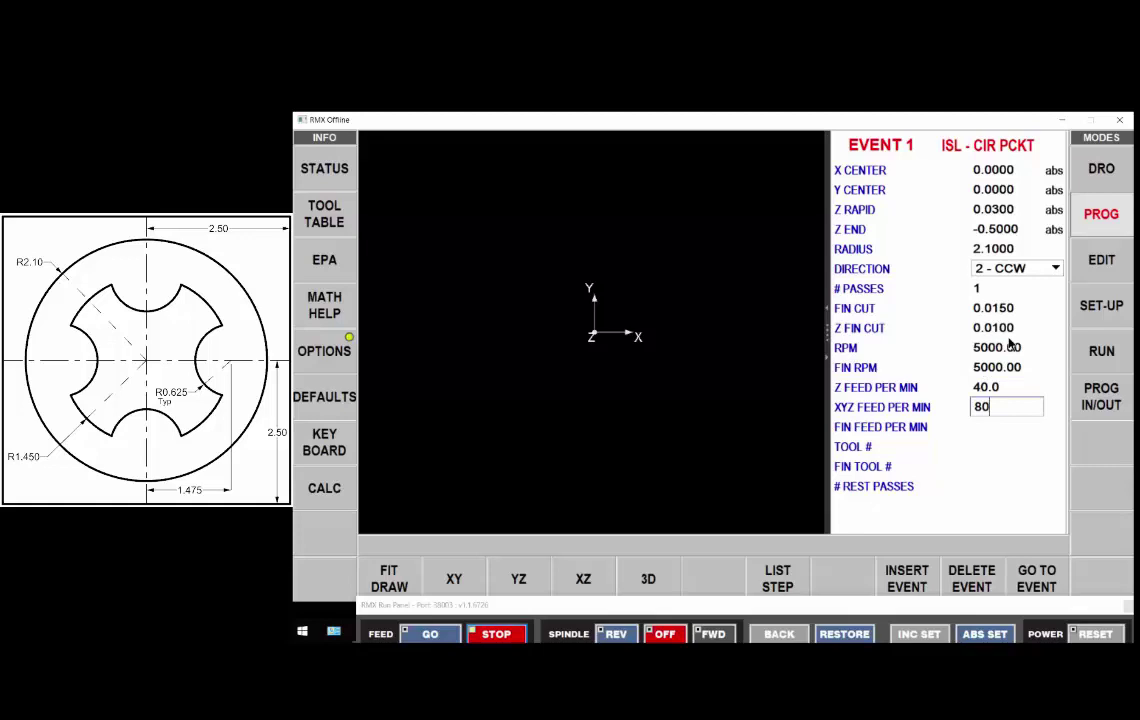
key("Return")
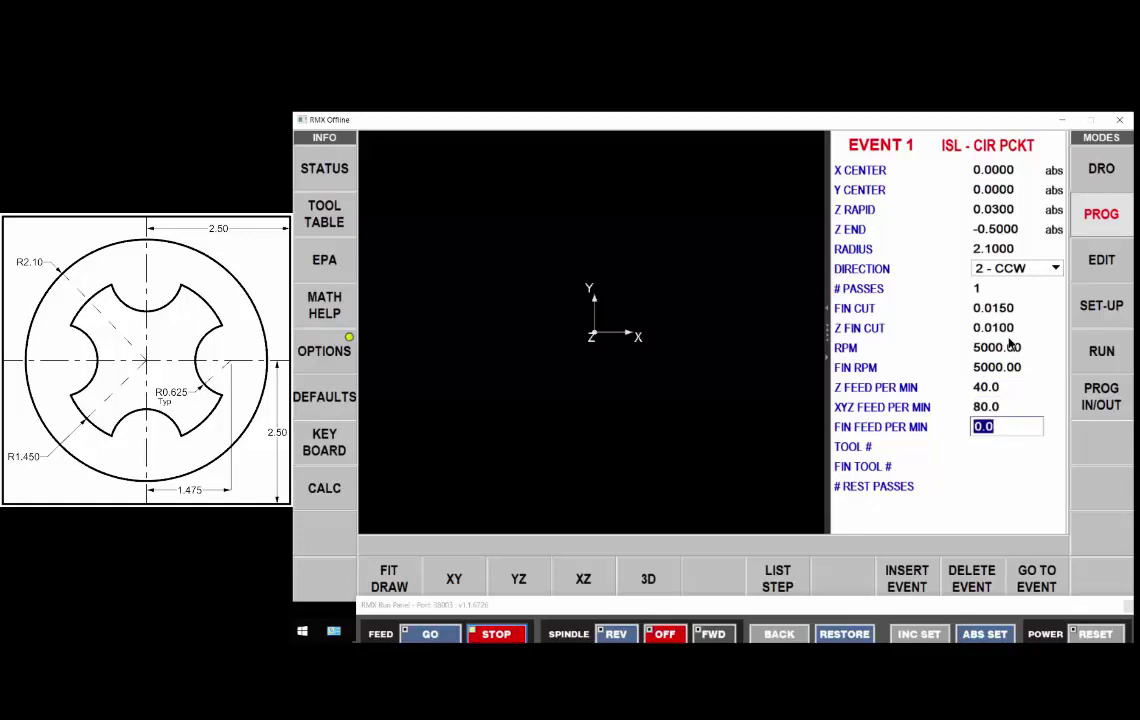
type("50")
key("Return")
Assign tool 1 for roughing and tool 2 for finishing, accept 1 rest pass, and complete the pocket event
key("Return")
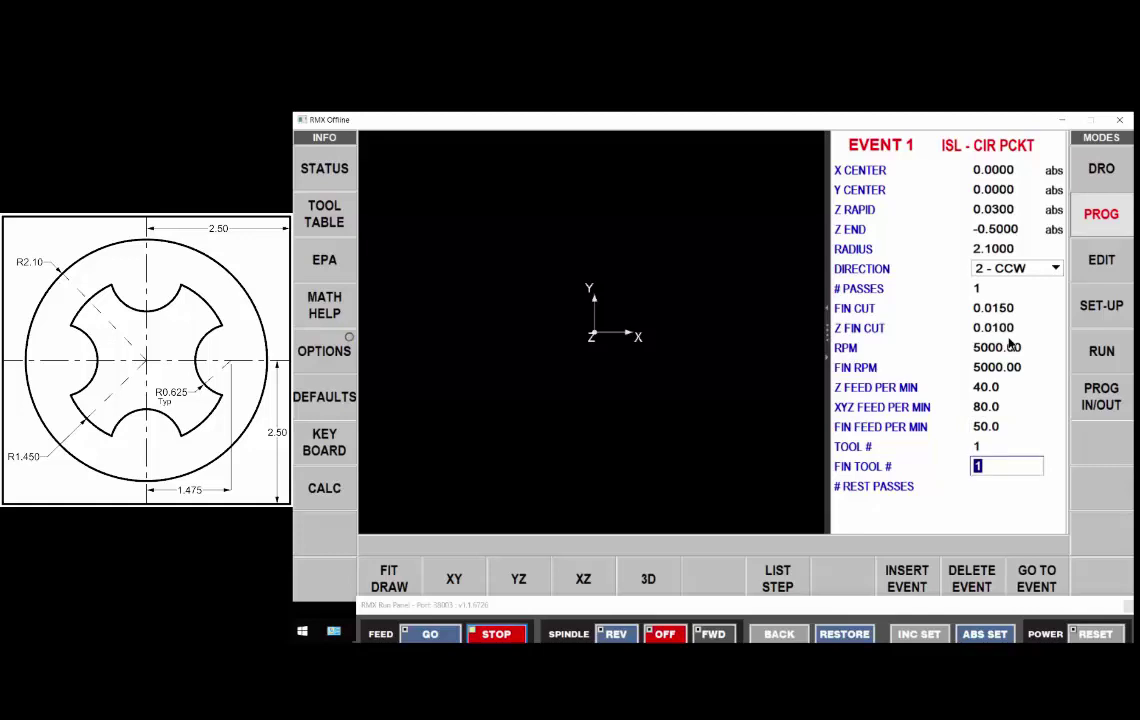
type("2")
key("Return")
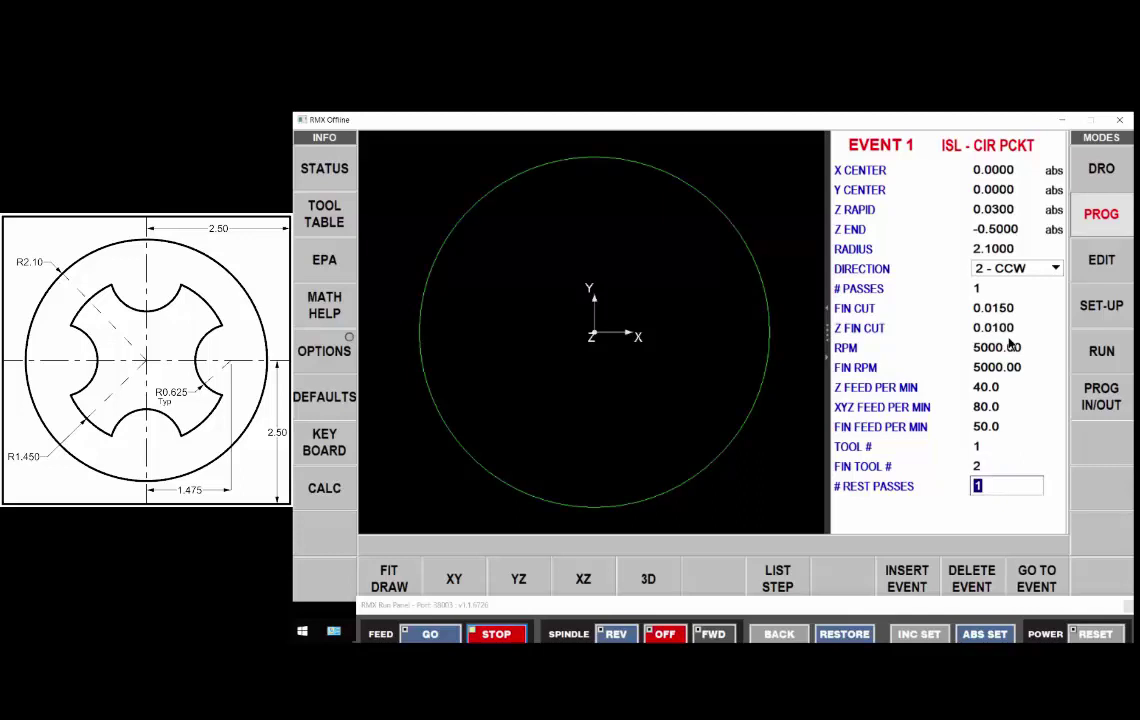
key("Return")
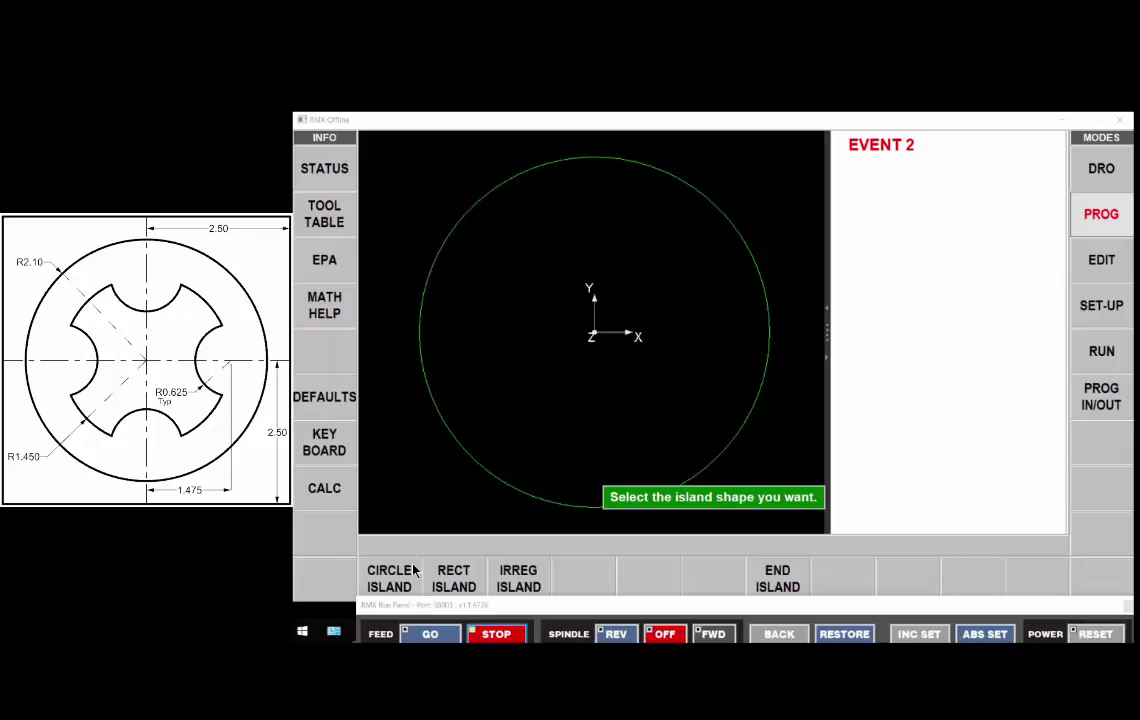
Add an irregular island inside the pocket, beginning at X 0.85, Y 0
left_click(520, 587)
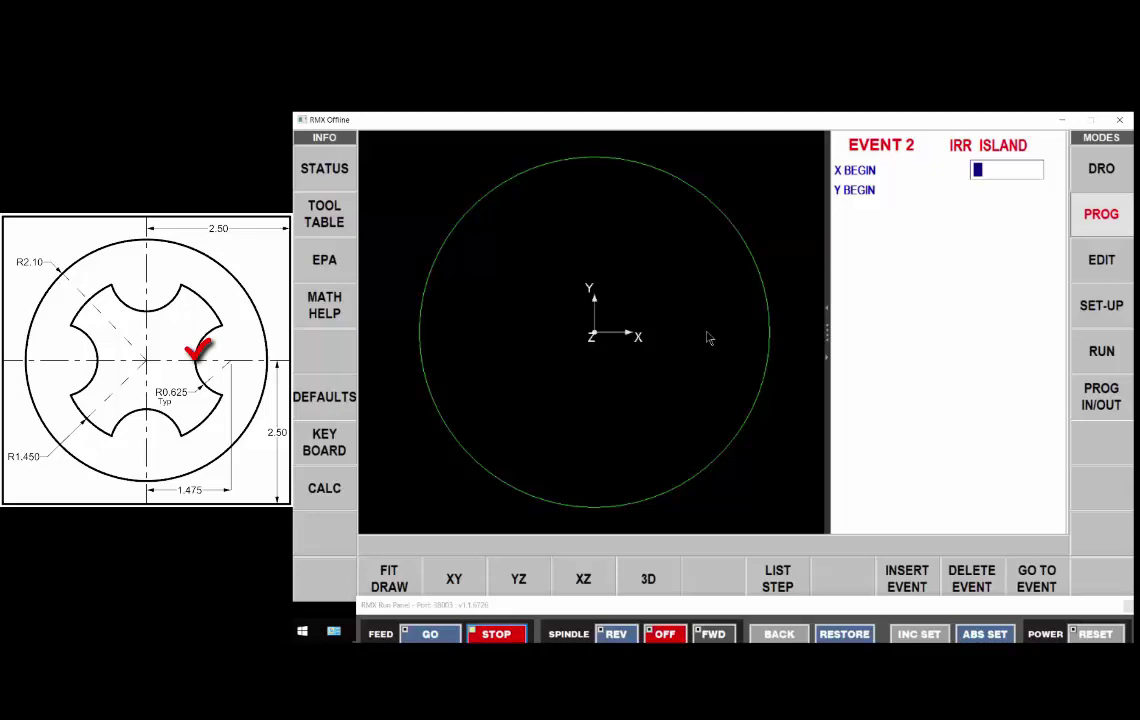
type(".85")
key("Return")
key("Return")
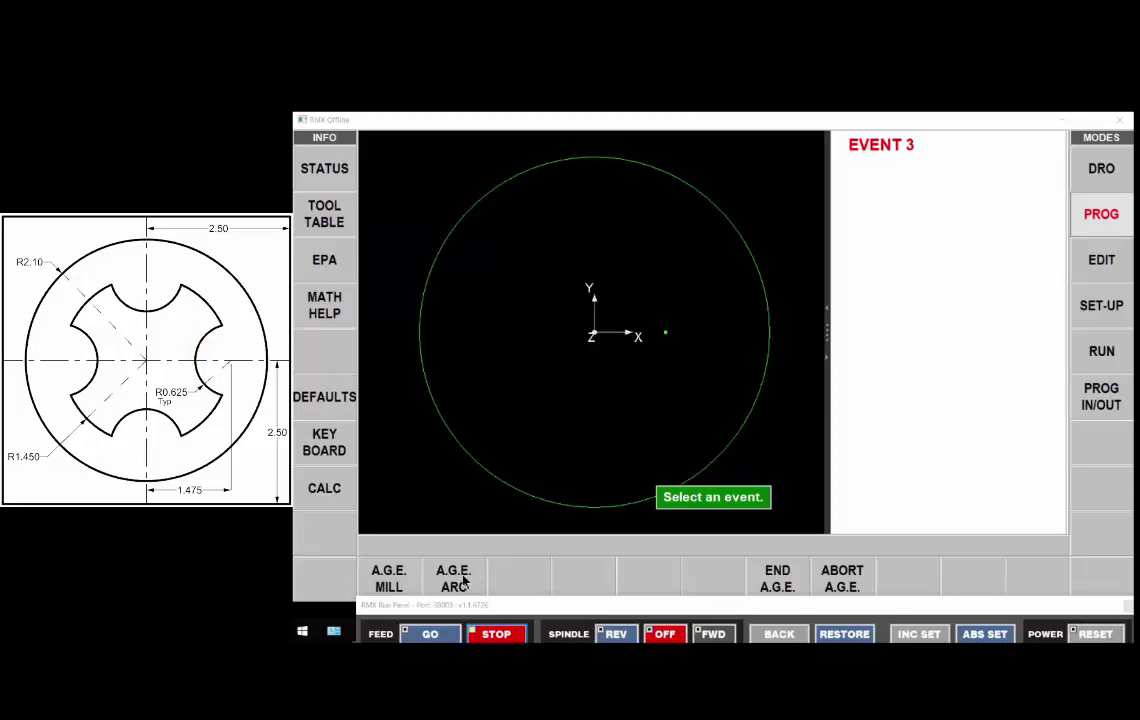
Add a counterclockwise A.G.E. arc as the island's first segment, with a graphical end-point guess at about X 1.50, Y -0.43
left_click(465, 580)
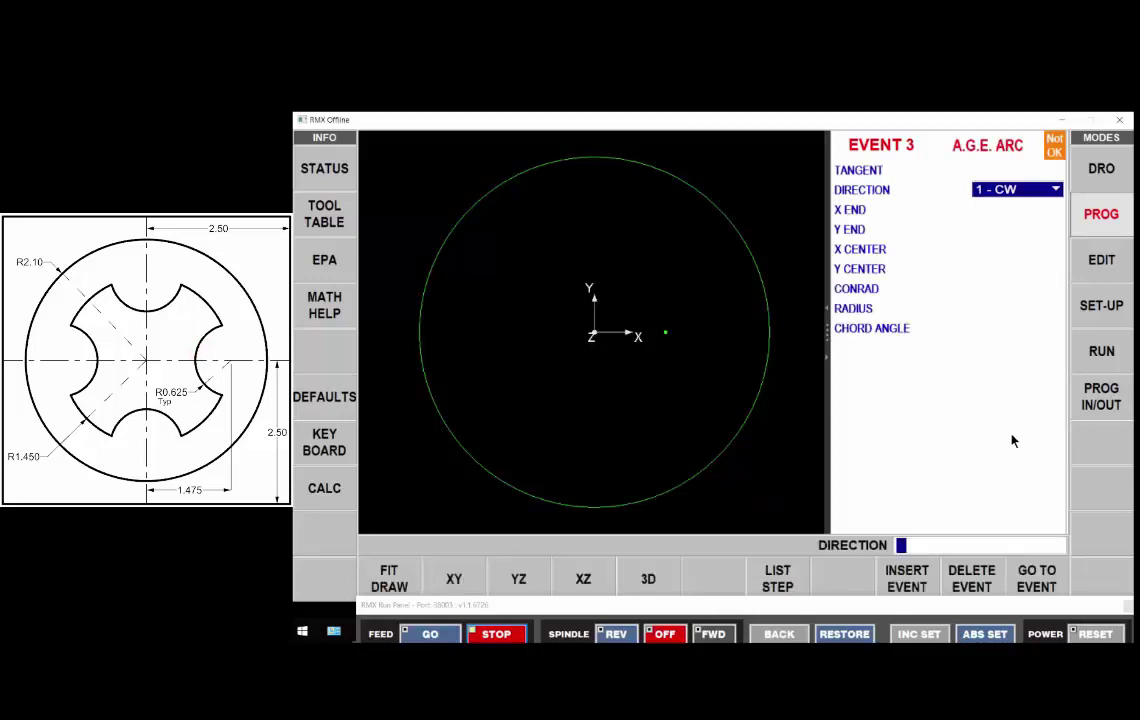
type("2")
key("Return")
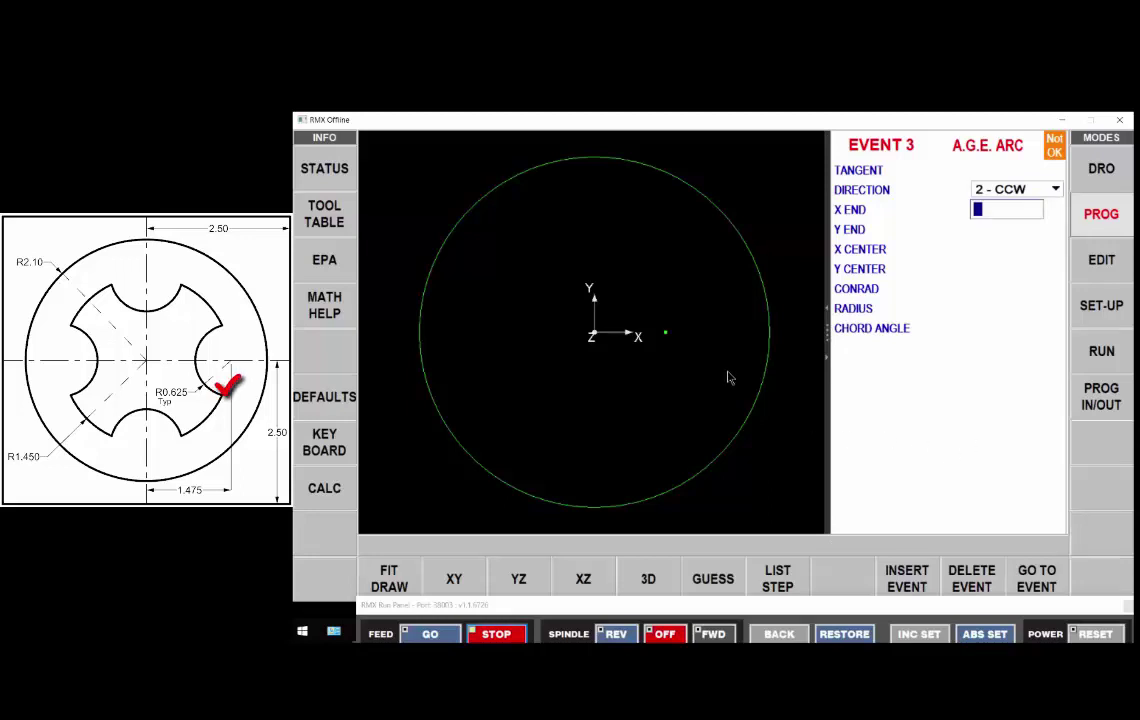
left_click(715, 580)
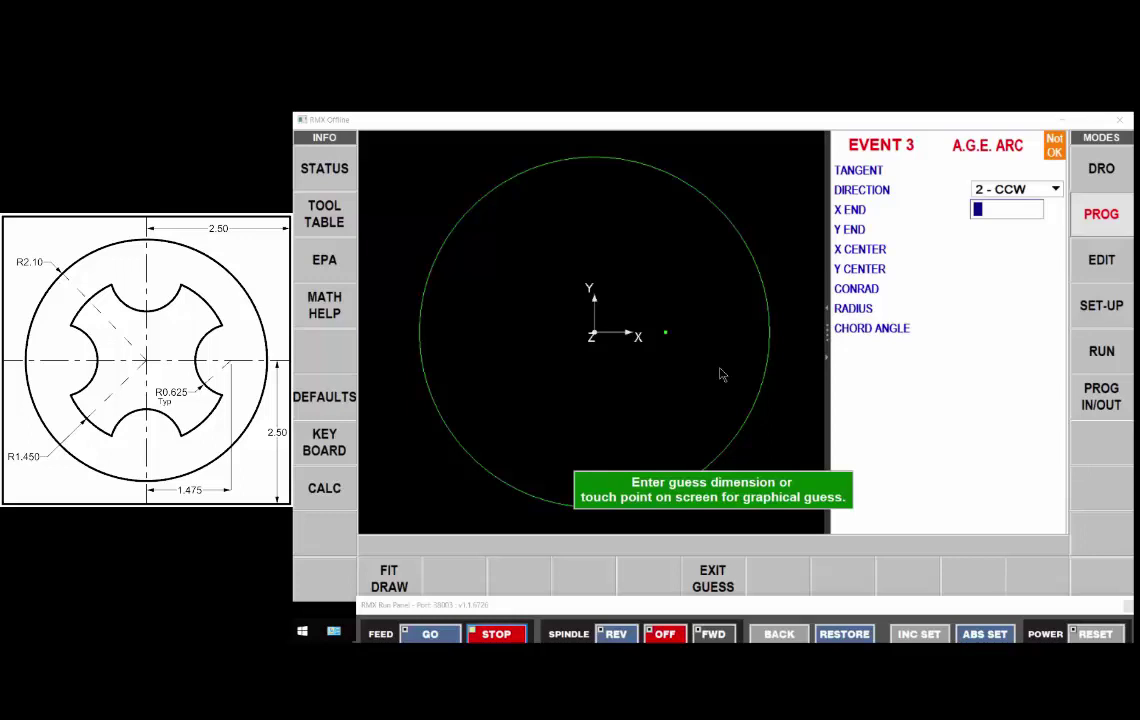
left_click(719, 367)
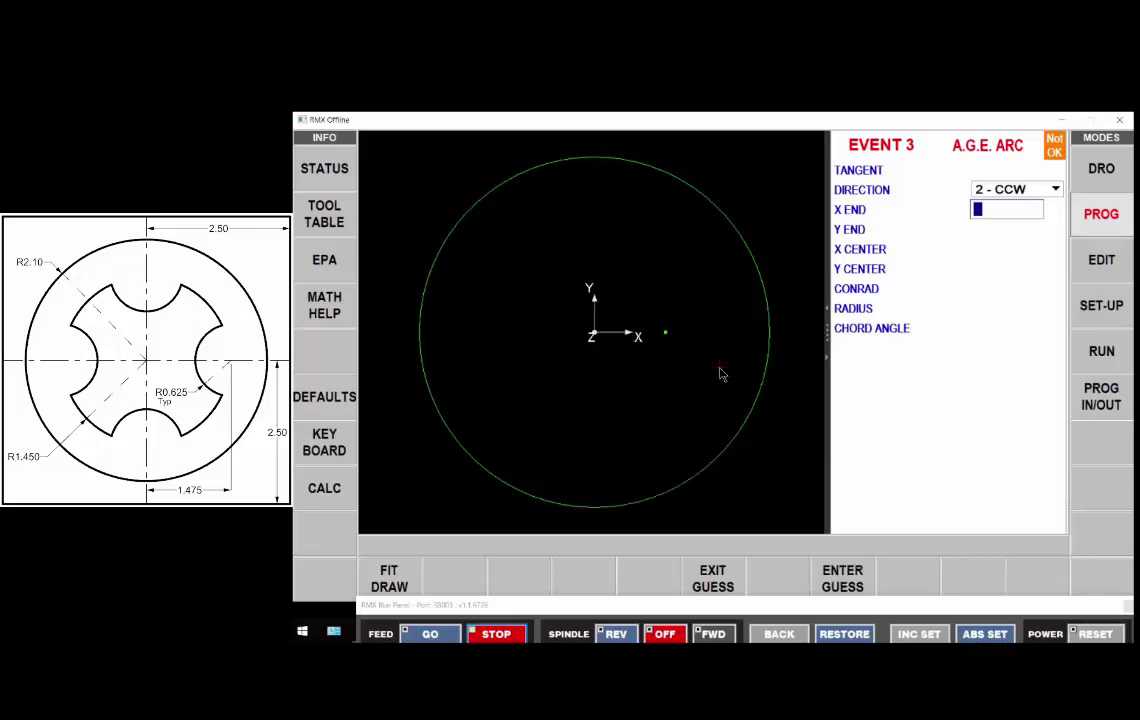
left_click(843, 580)
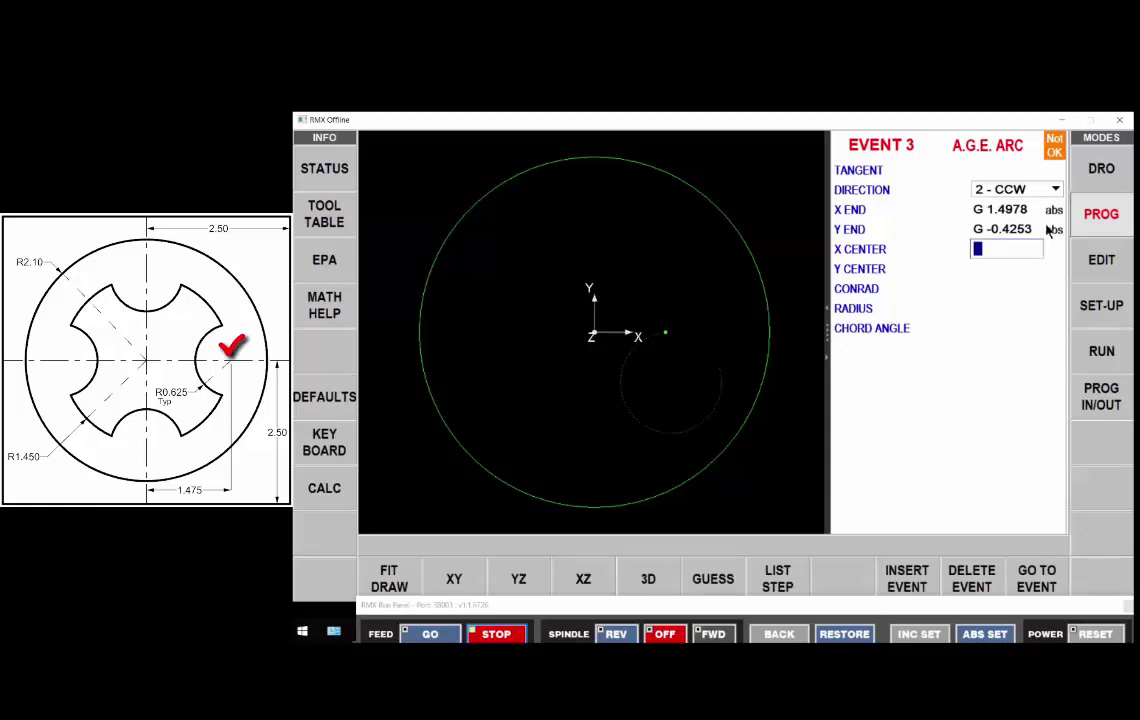
Set the first arc's centre to X 1.475, Y 0 with conrad 0 and radius 0.625, leaving the chord angle blank
type("1.475")
key("Return")
type("0")
key("Return")
key("Return")
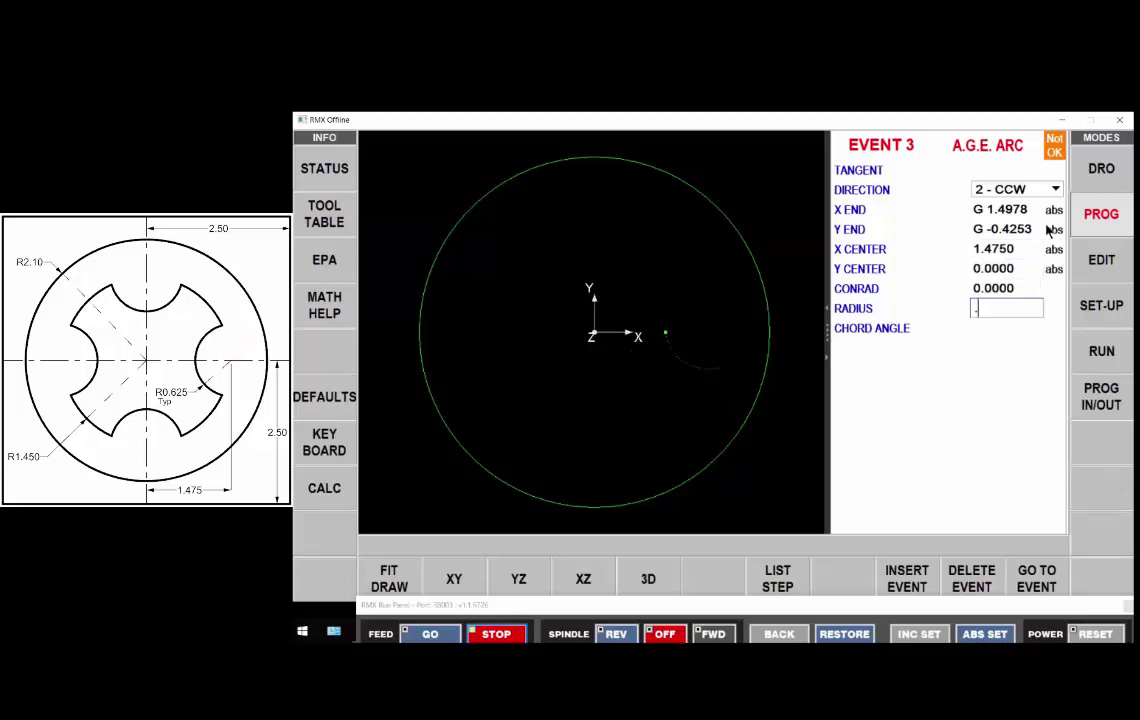
type(".625")
key("Return")
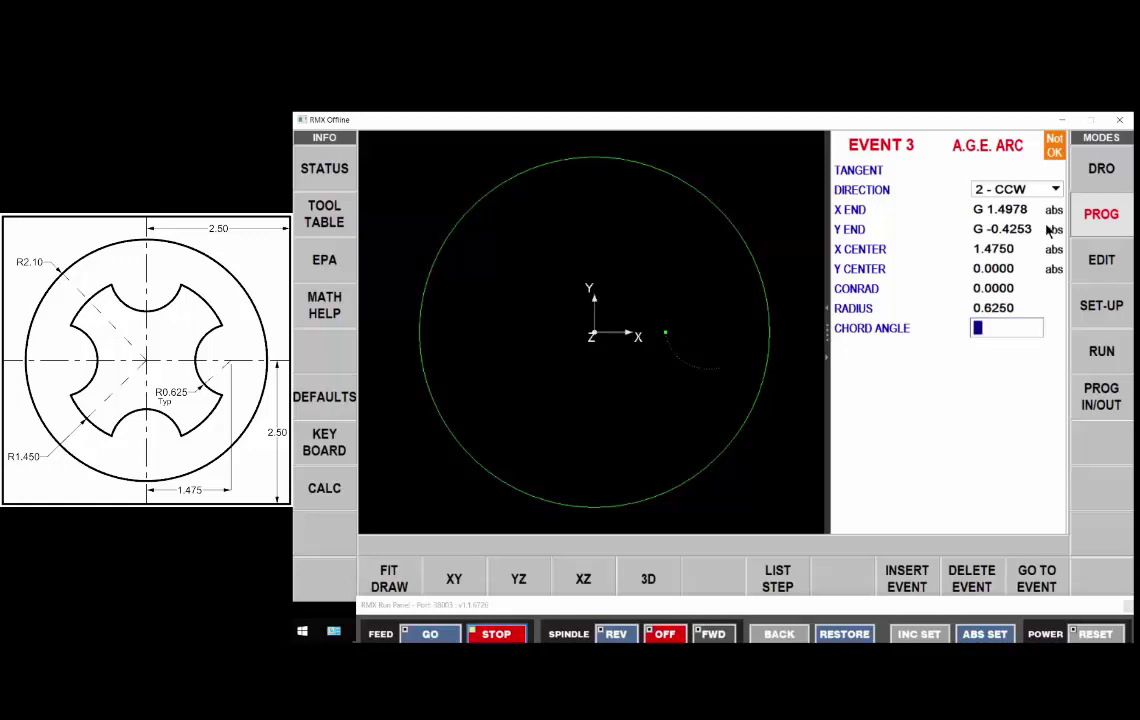
key("Return")
Add a non-tangent clockwise A.G.E. arc with a graphical end-point guess at about X 0.89, Y -1.12
left_click(455, 588)
key("Return")
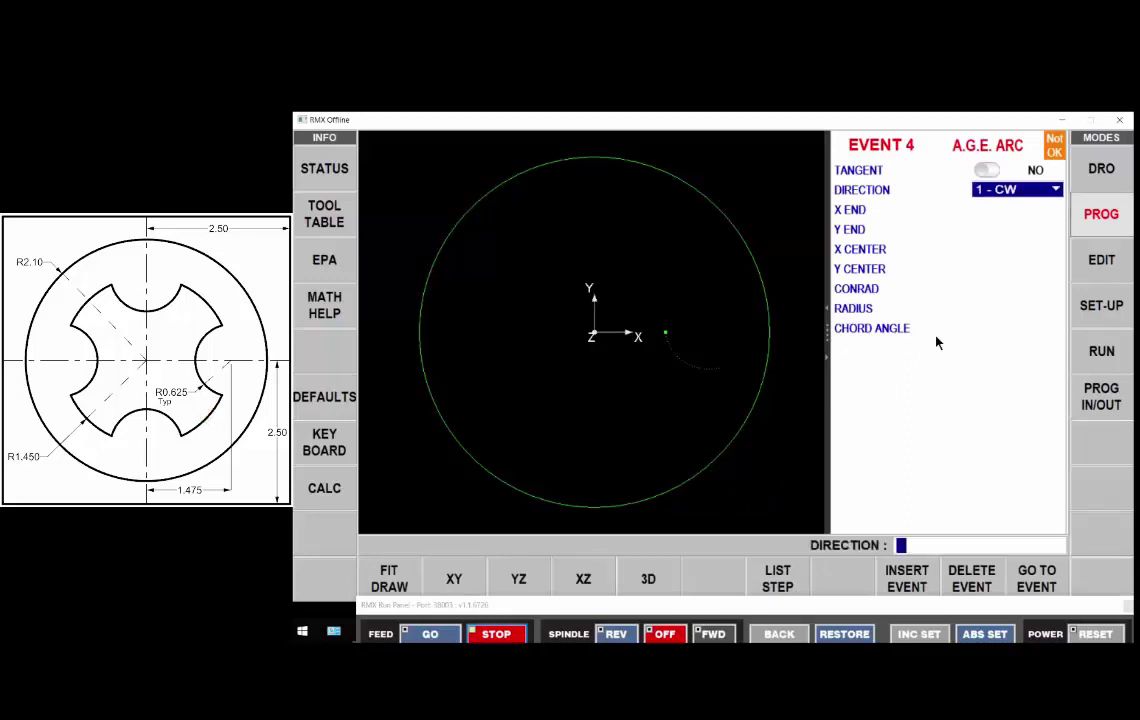
key("Return")
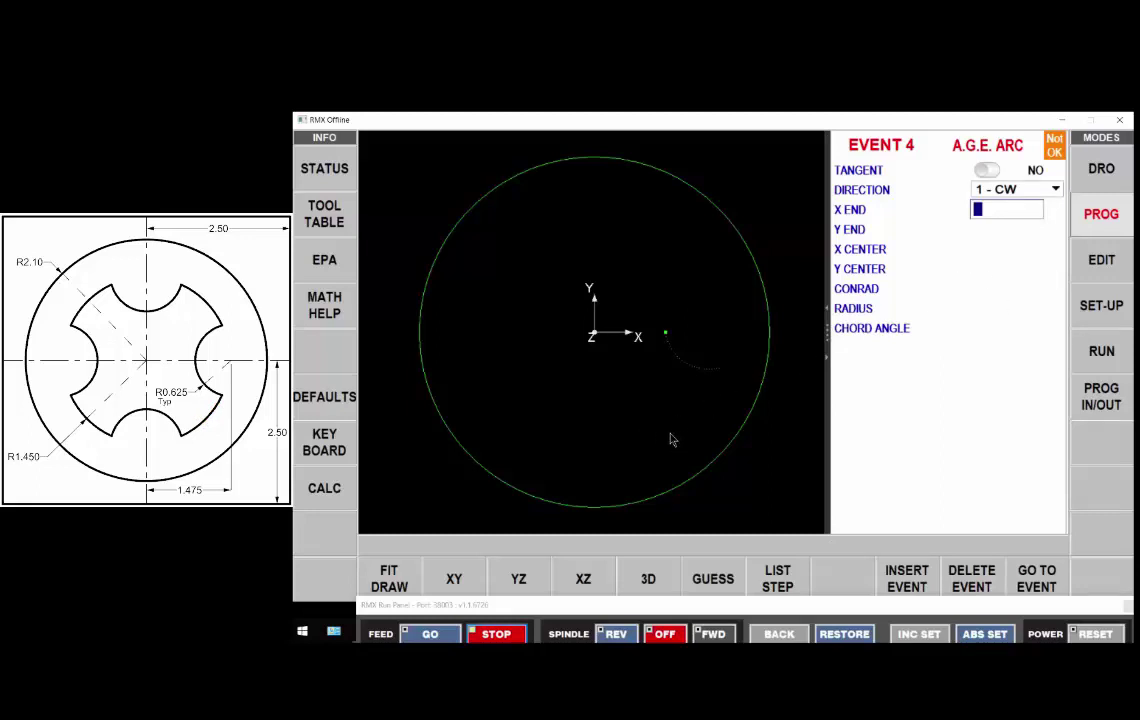
left_click(715, 580)
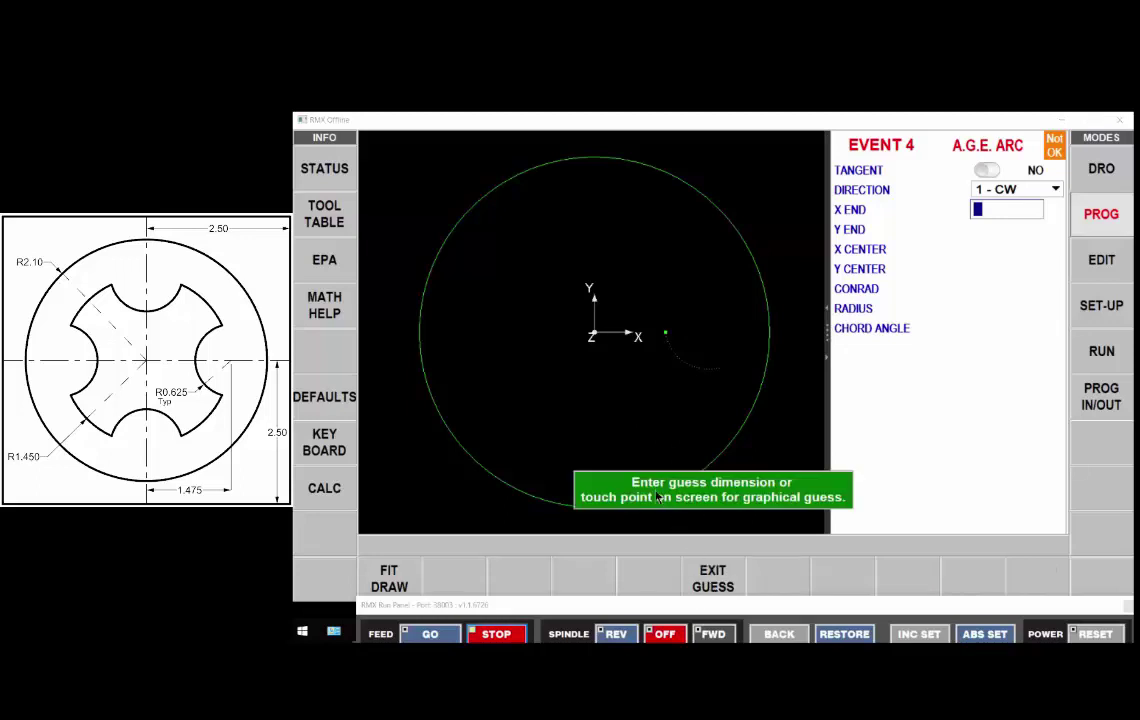
left_click(669, 425)
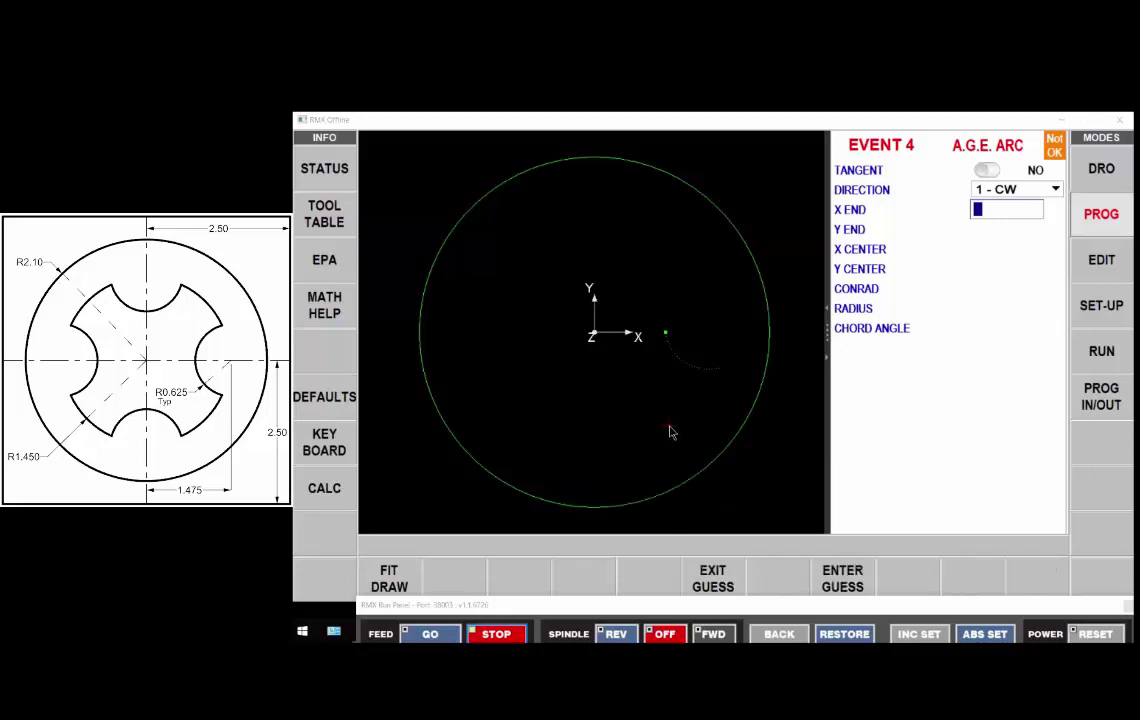
left_click(842, 590)
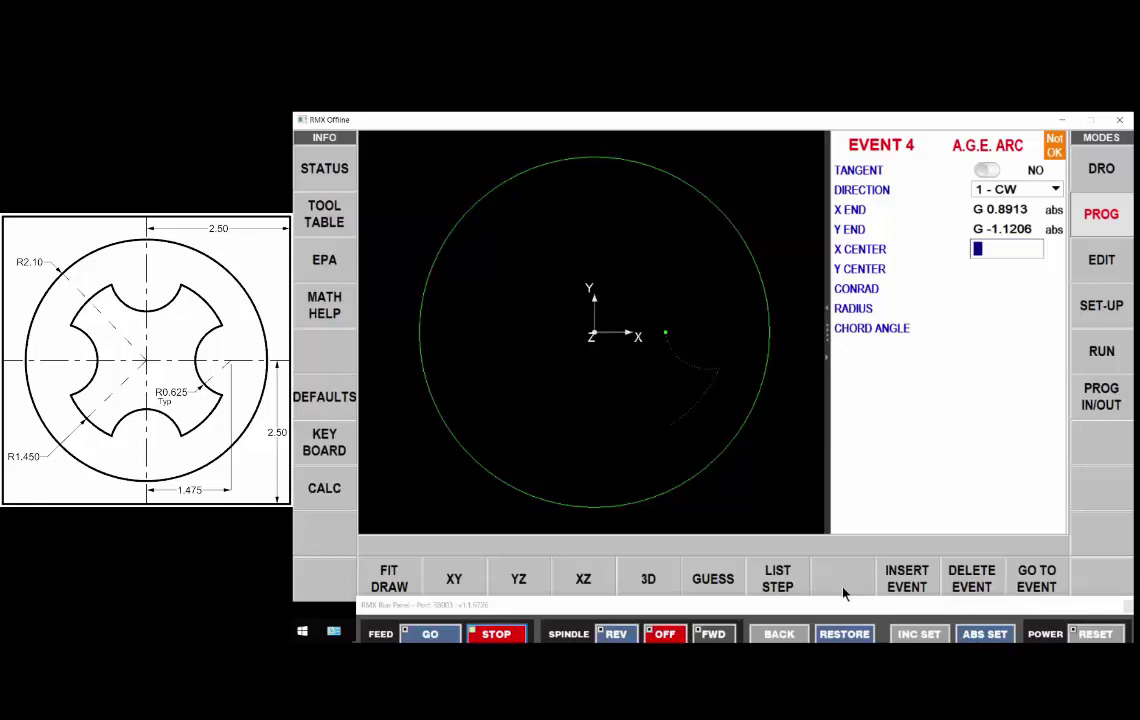
Set the clockwise arc's centre to X 0, Y 0 with conrad 0 and radius 1.45, leaving the chord angle blank
type("0")
key("Return")
type("0")
key("Return")
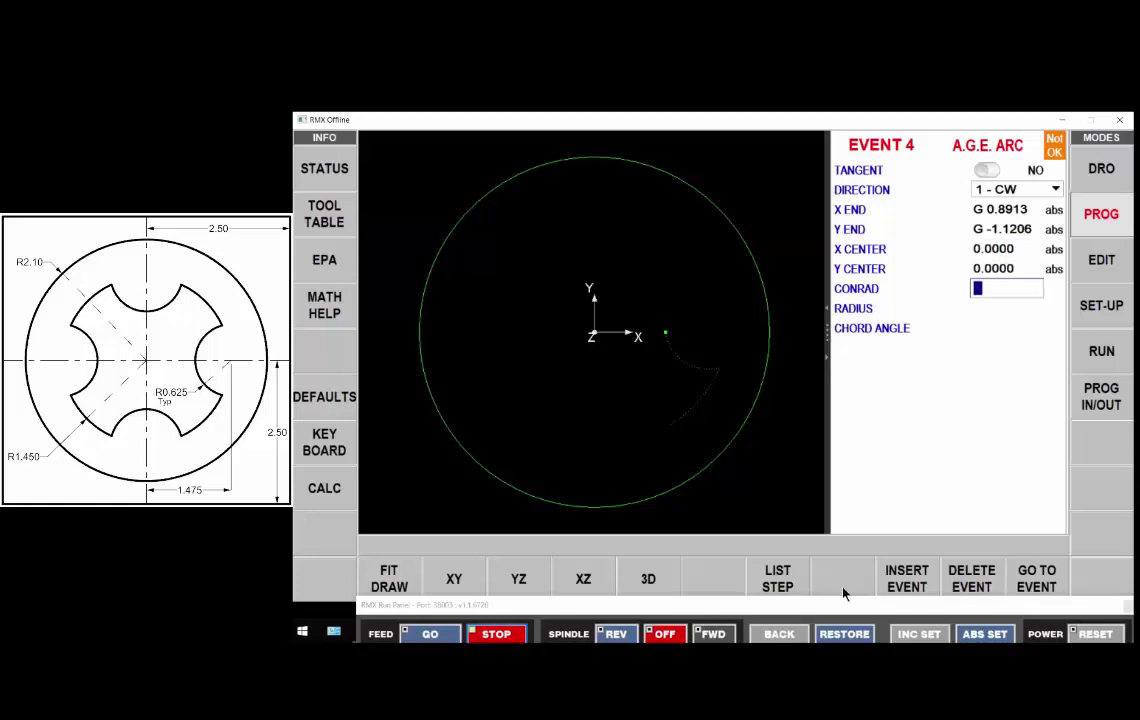
type("0")
key("Return")
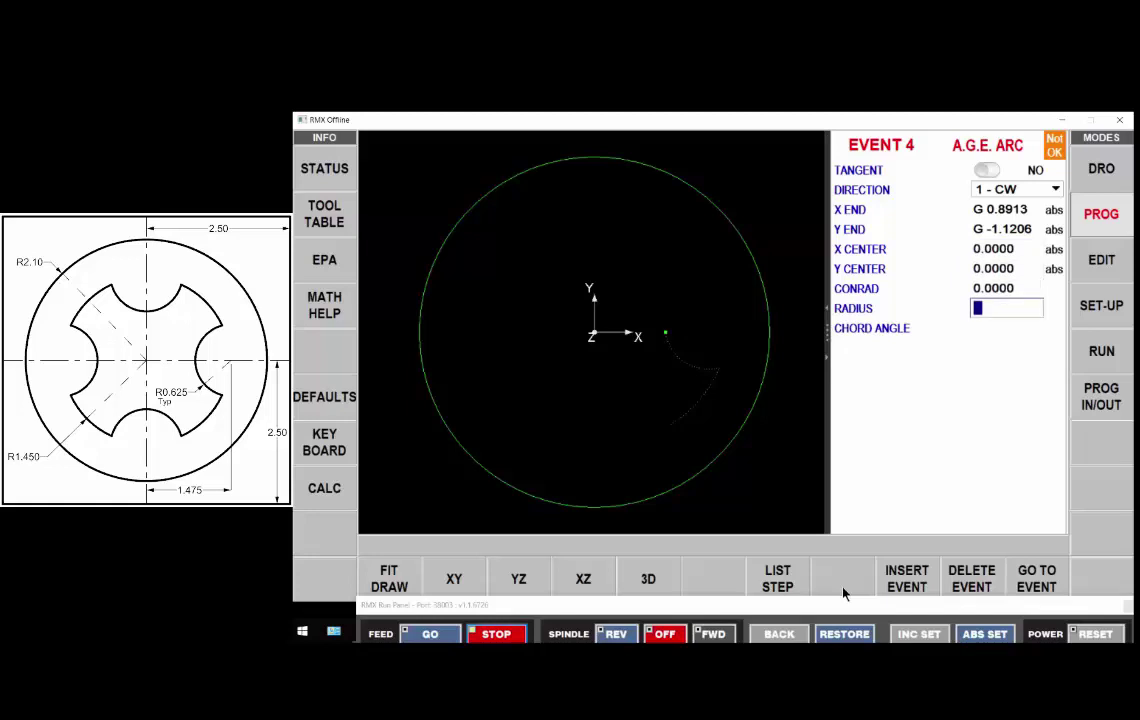
type("1.45")
key("Return")
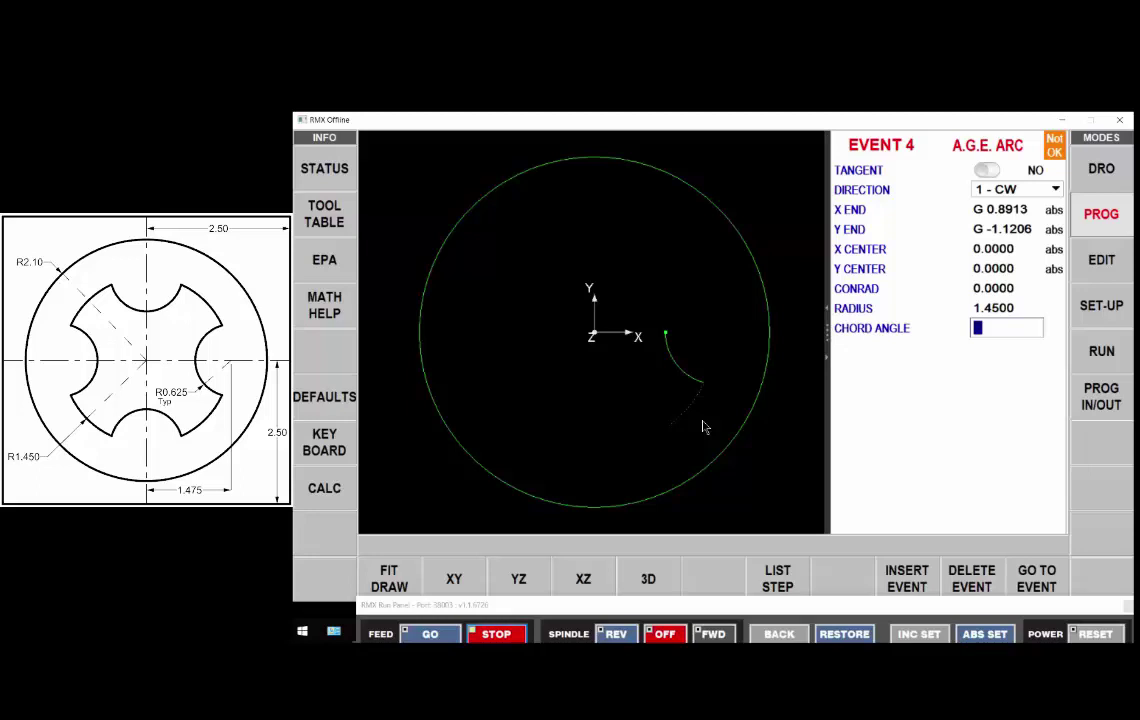
key("Return")
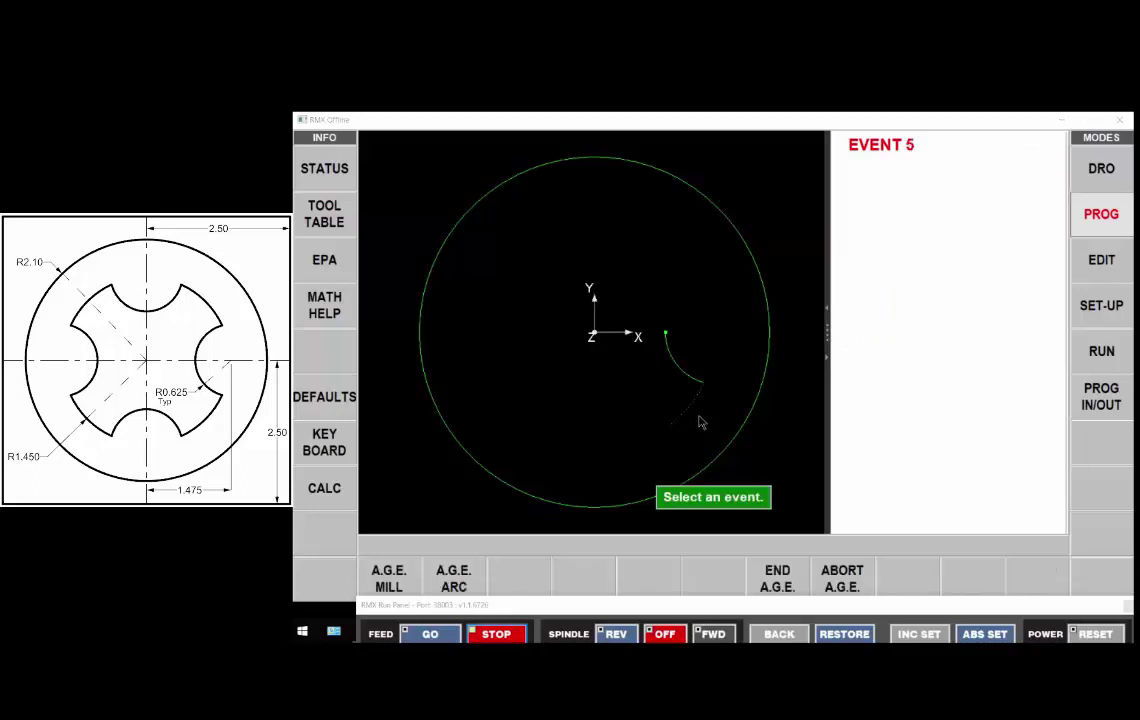
Add a non-tangent counterclockwise A.G.E. arc with a graphical end-point guess at about X -0.54, Y -1.16
left_click(452, 581)
key("Return")
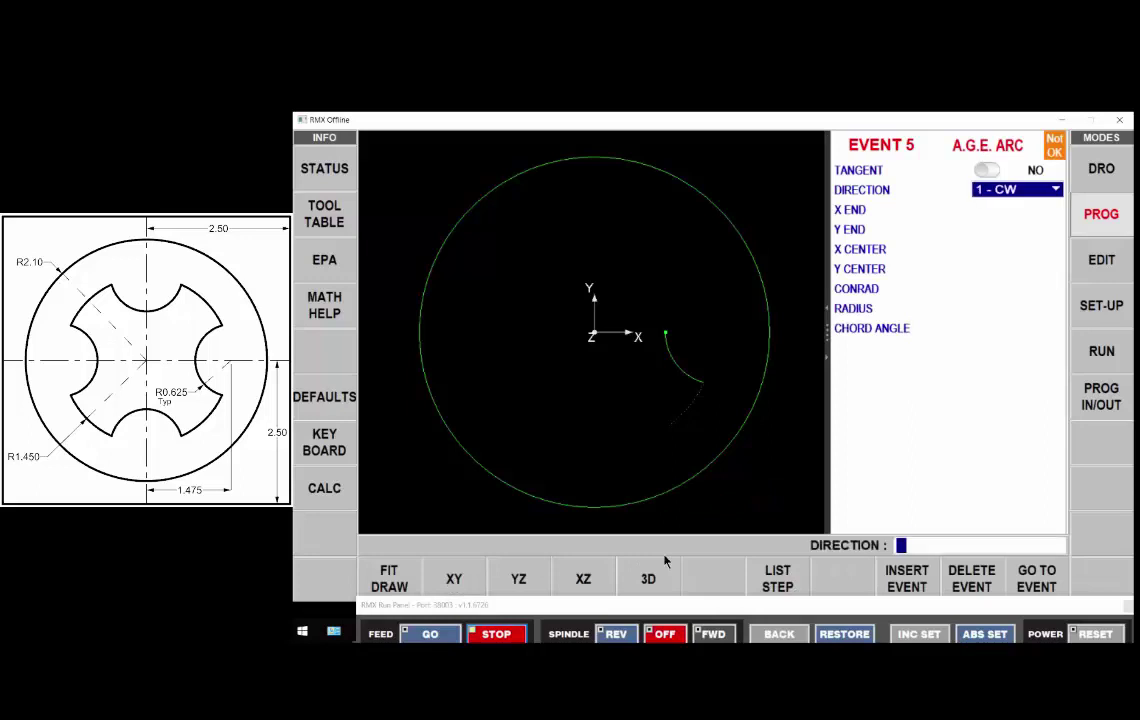
type("2")
key("Return")
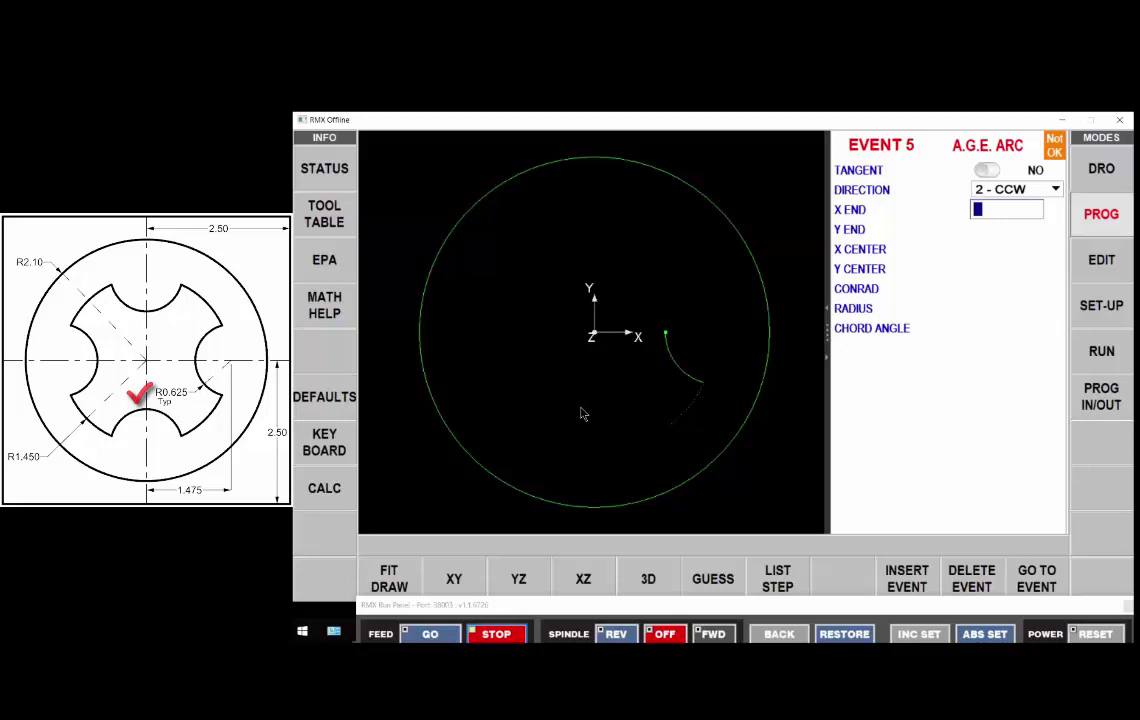
left_click(712, 584)
left_click(548, 428)
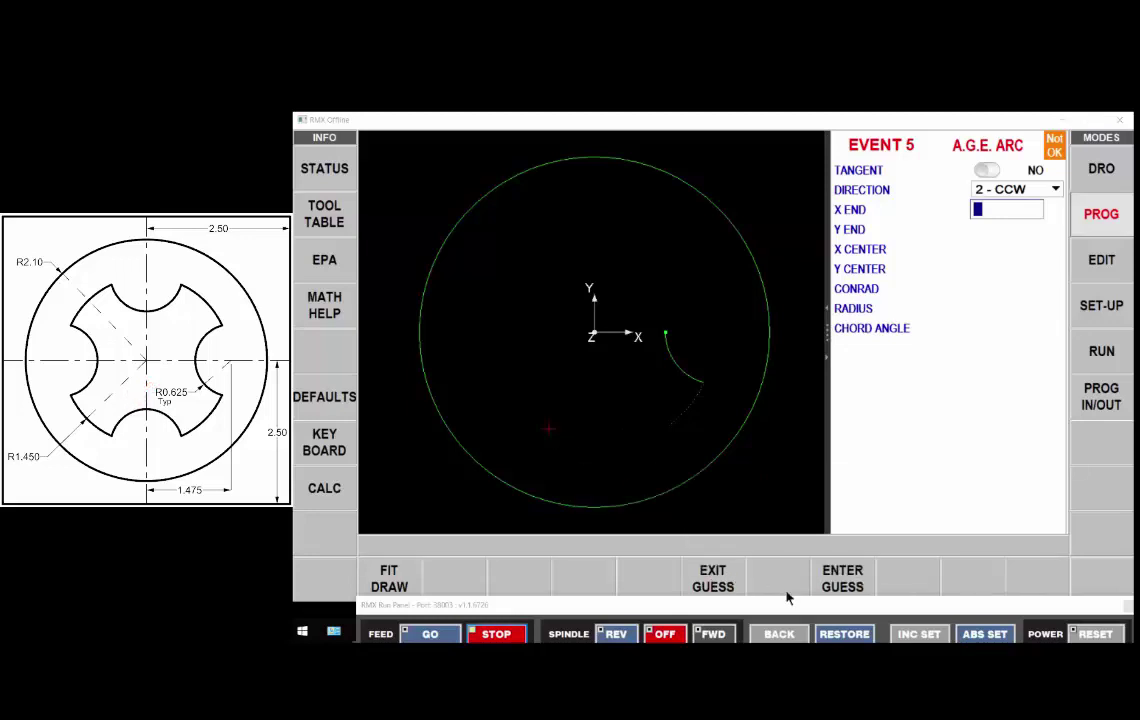
left_click(842, 580)
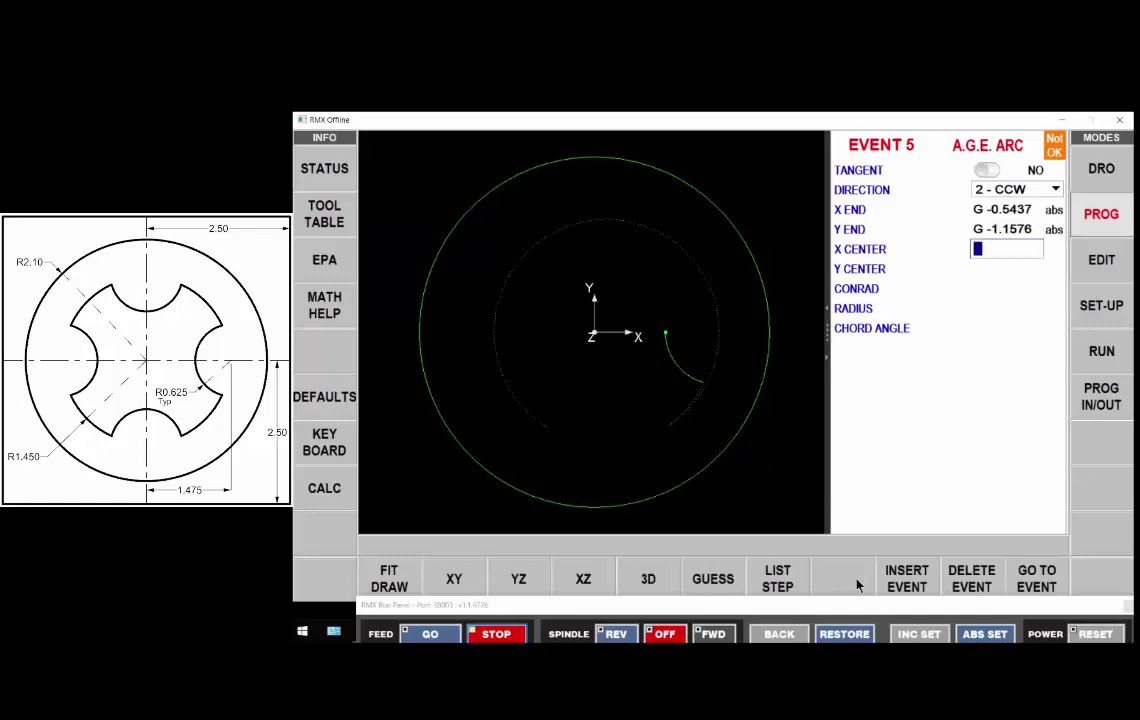
Set the lower notch arc's centre to X 0, Y -1.475 with conrad 0 and radius 0.625, leaving the chord angle blank
type("0")
key("Return")
type("-1")
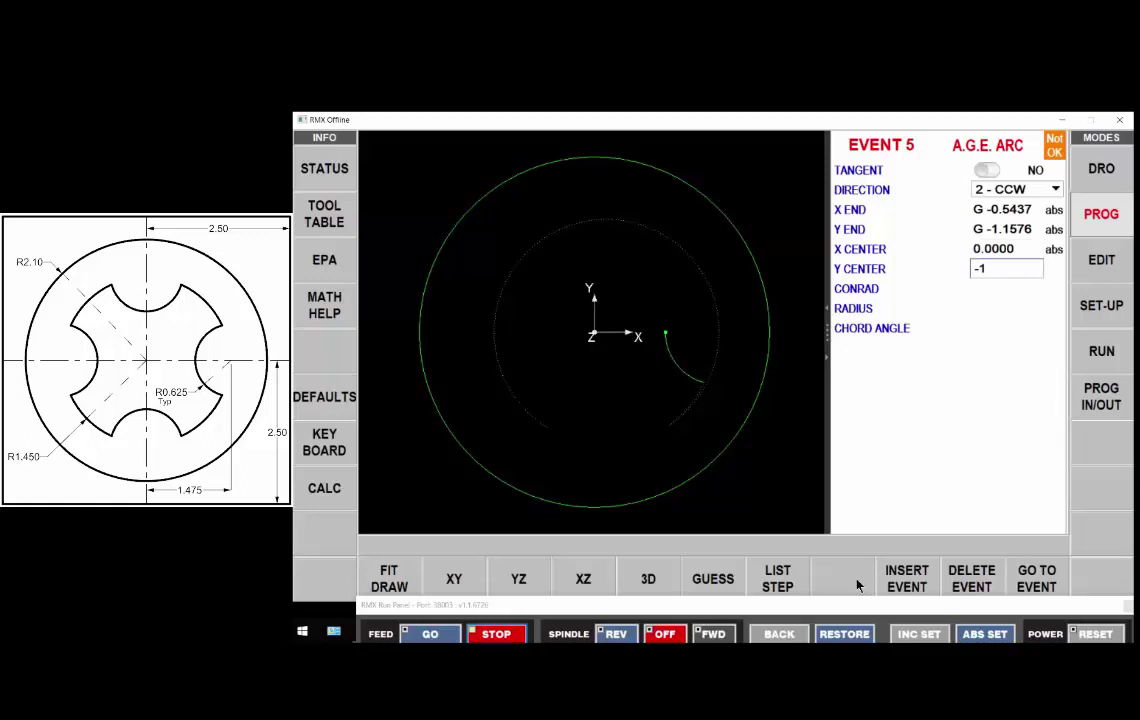
type(".475")
key("Return")
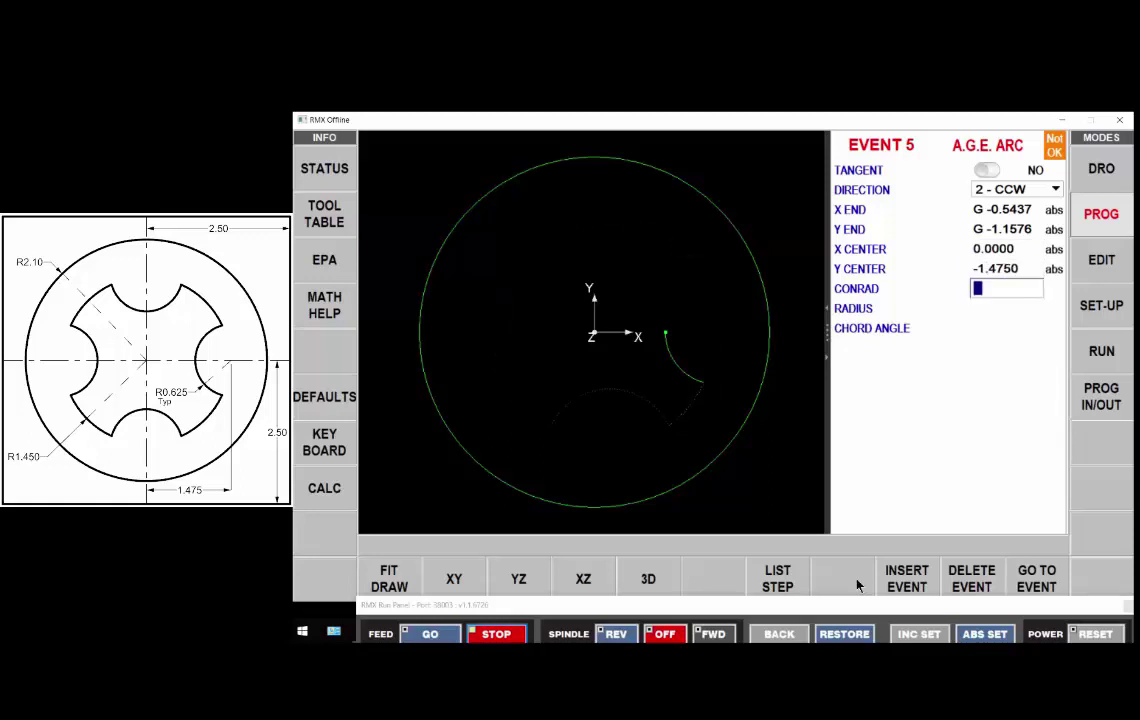
key("Return")
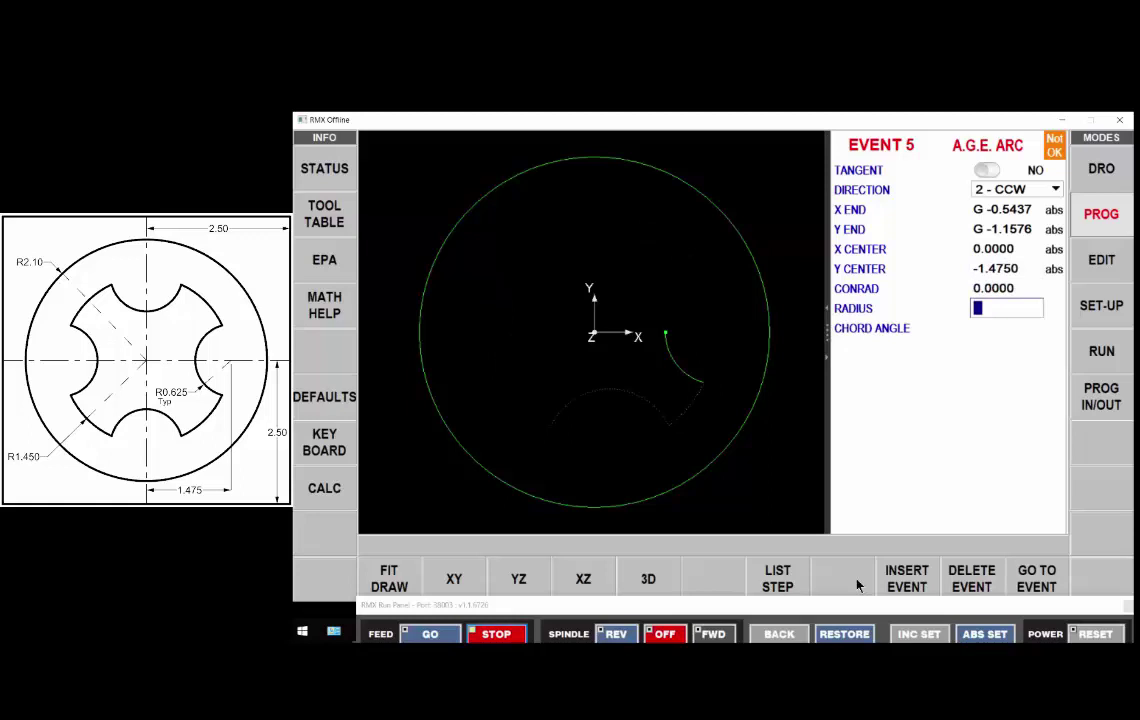
type(".625")
key("Return")
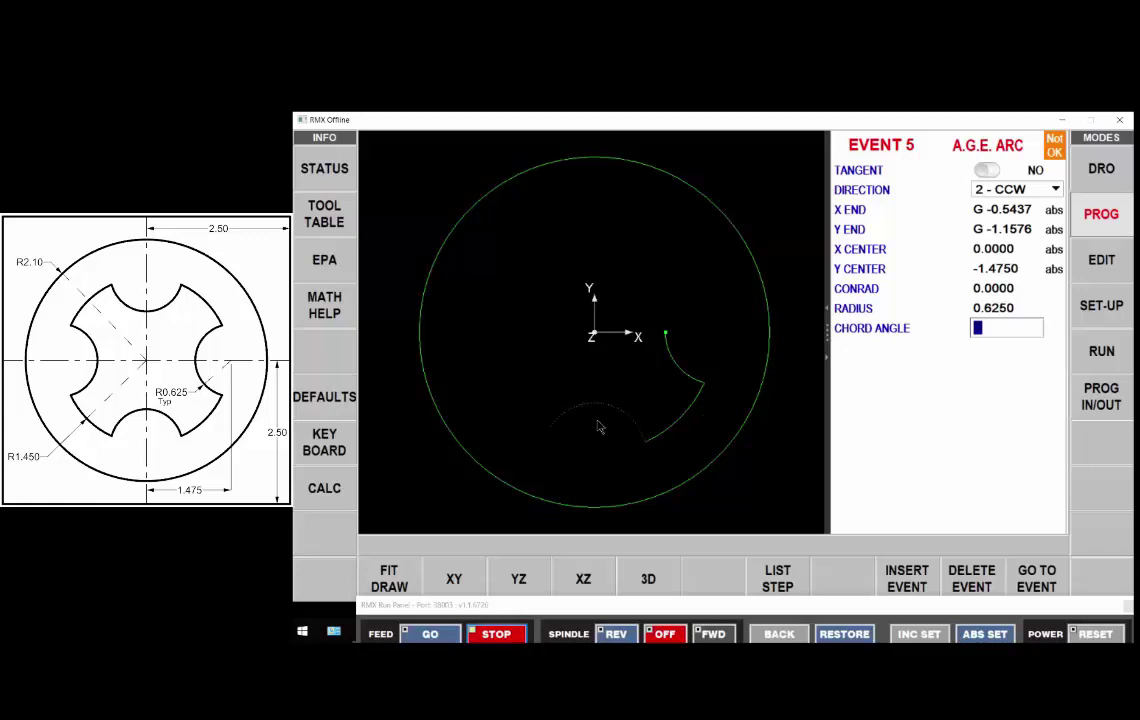
left_click(651, 422)
Add a non-tangent clockwise A.G.E. arc with a graphical end-point guess at about X -1.06, Y -0.37
left_click(452, 578)
key("Return")
left_click(713, 578)
left_click(505, 364)
left_click(831, 580)
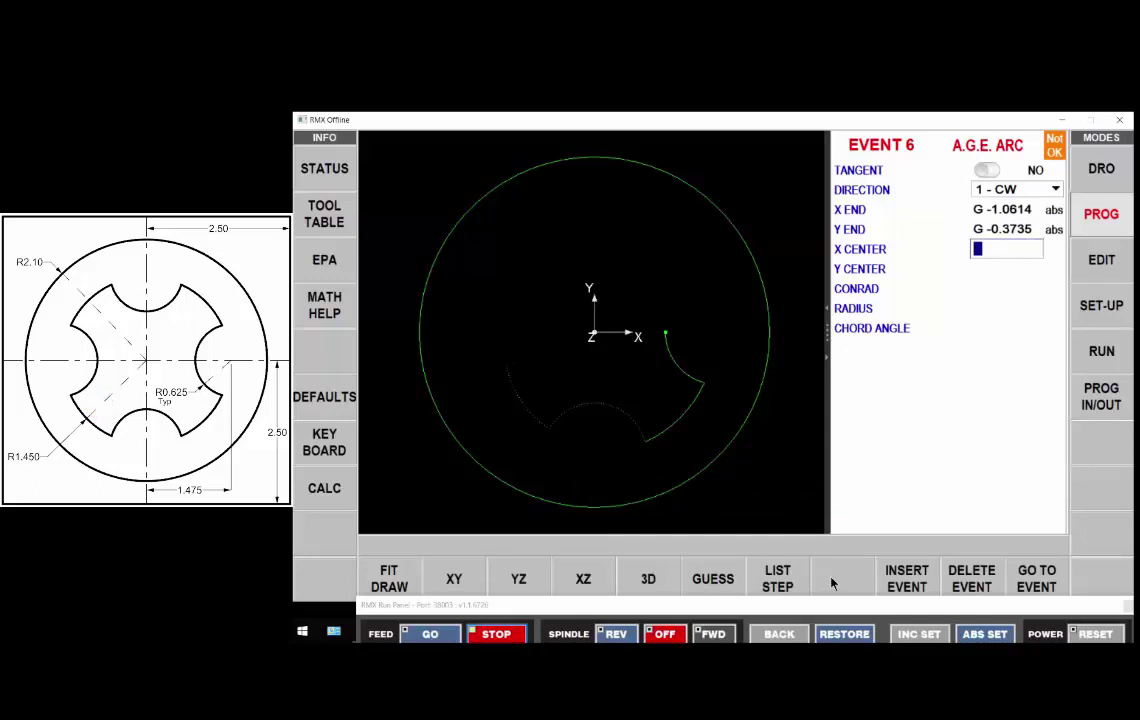
Set the lower-left outer arc's centre to X 0, Y 0 with conrad 0 and radius 1.45, leaving the chord angle blank
key("Return")
key("Return")
key("Return")
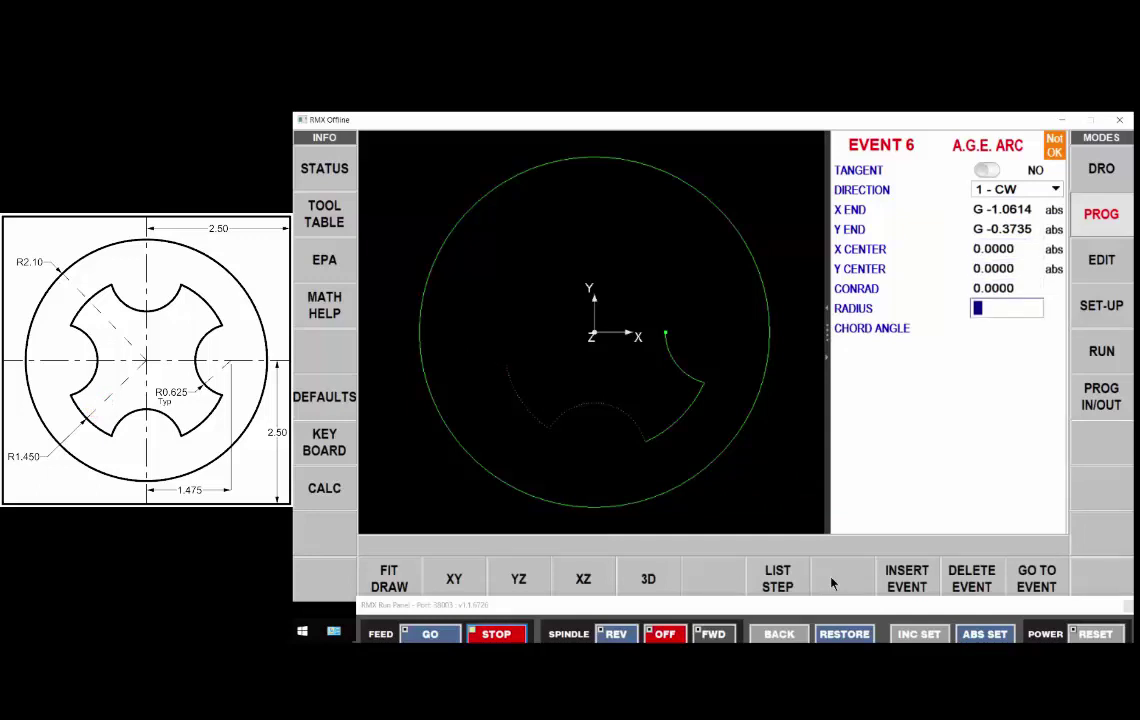
type("1.45")
key("Return")
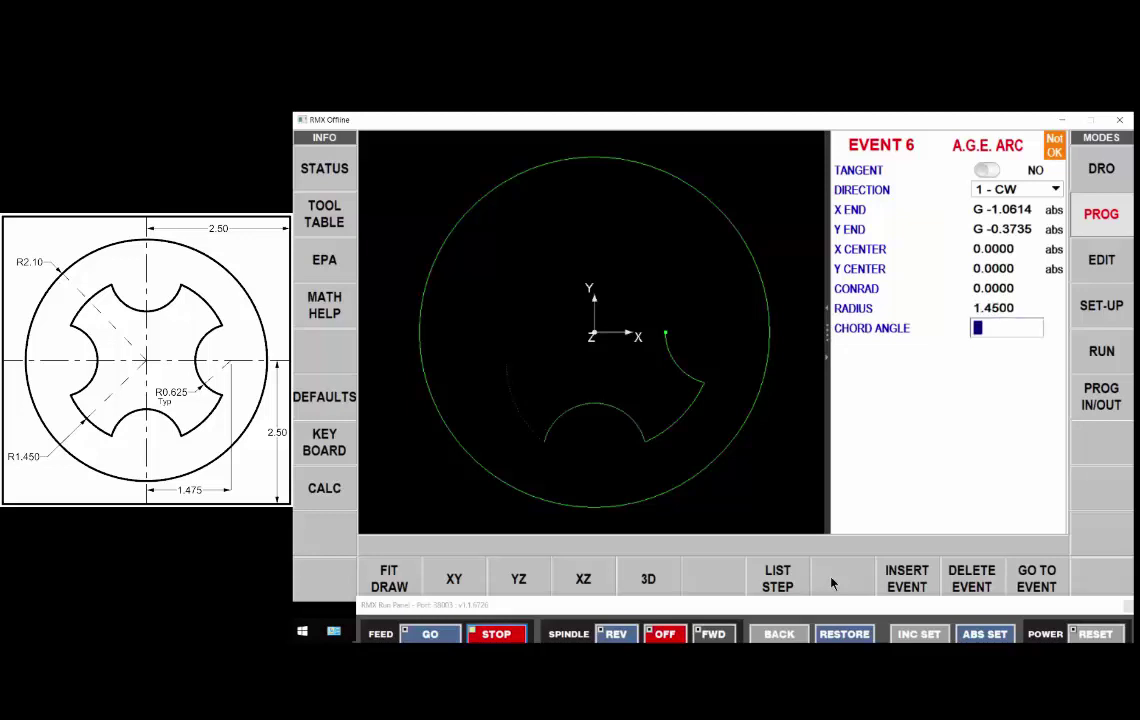
key("Return")
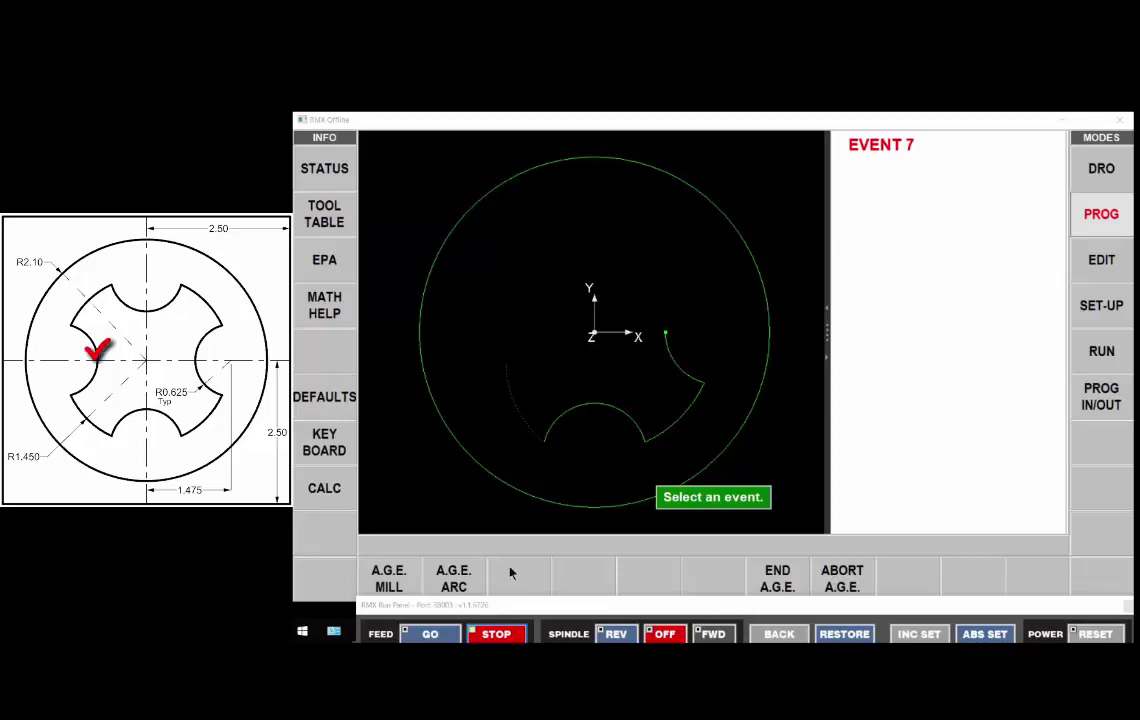
Add a non-tangent counterclockwise A.G.E. arc with a graphical end-point guess at about X -0.94, Y 0.69
left_click(453, 578)
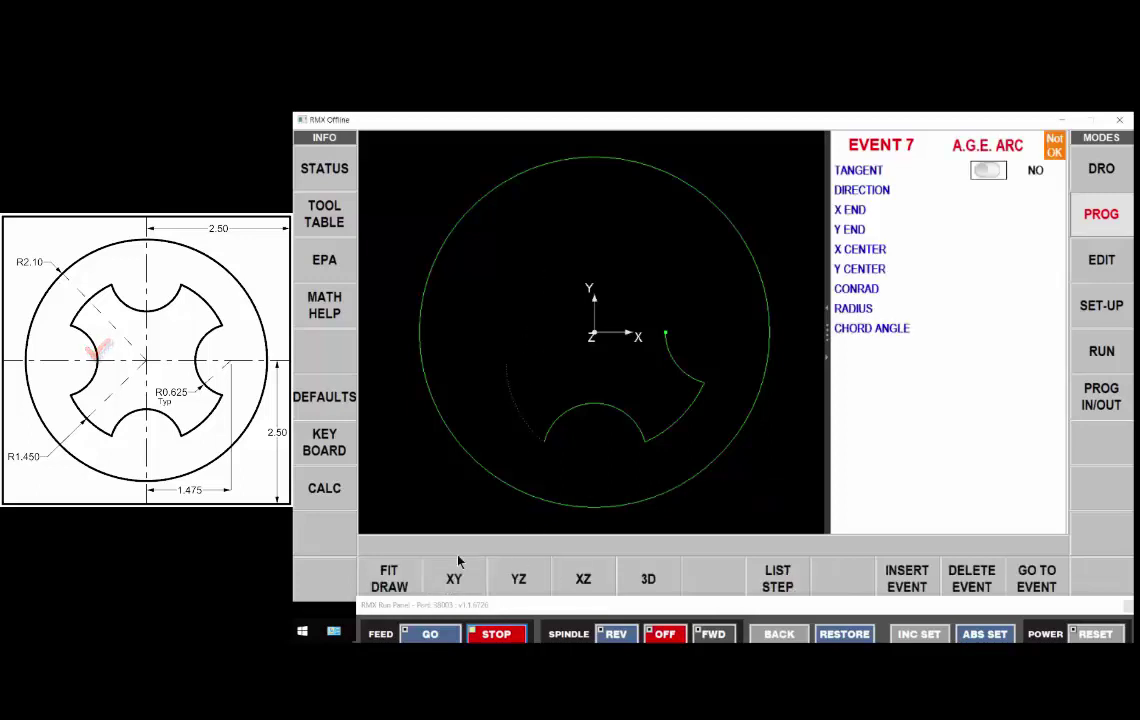
key("Return")
type("2")
key("Return")
left_click(713, 578)
left_click(516, 276)
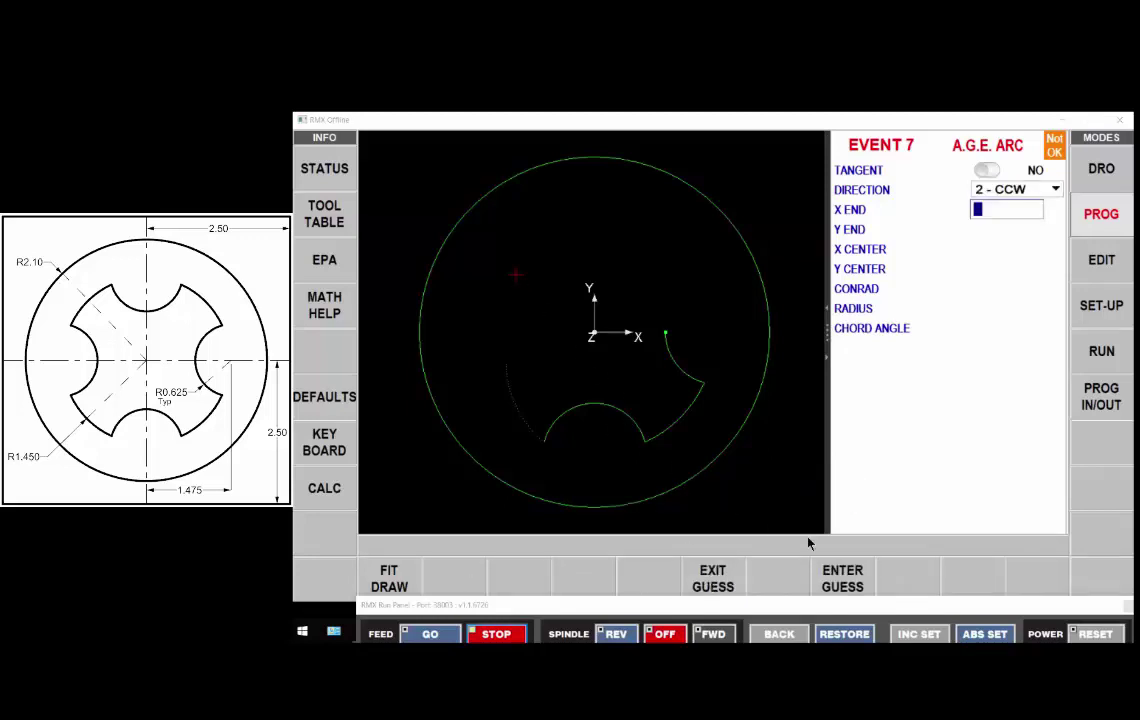
left_click(840, 586)
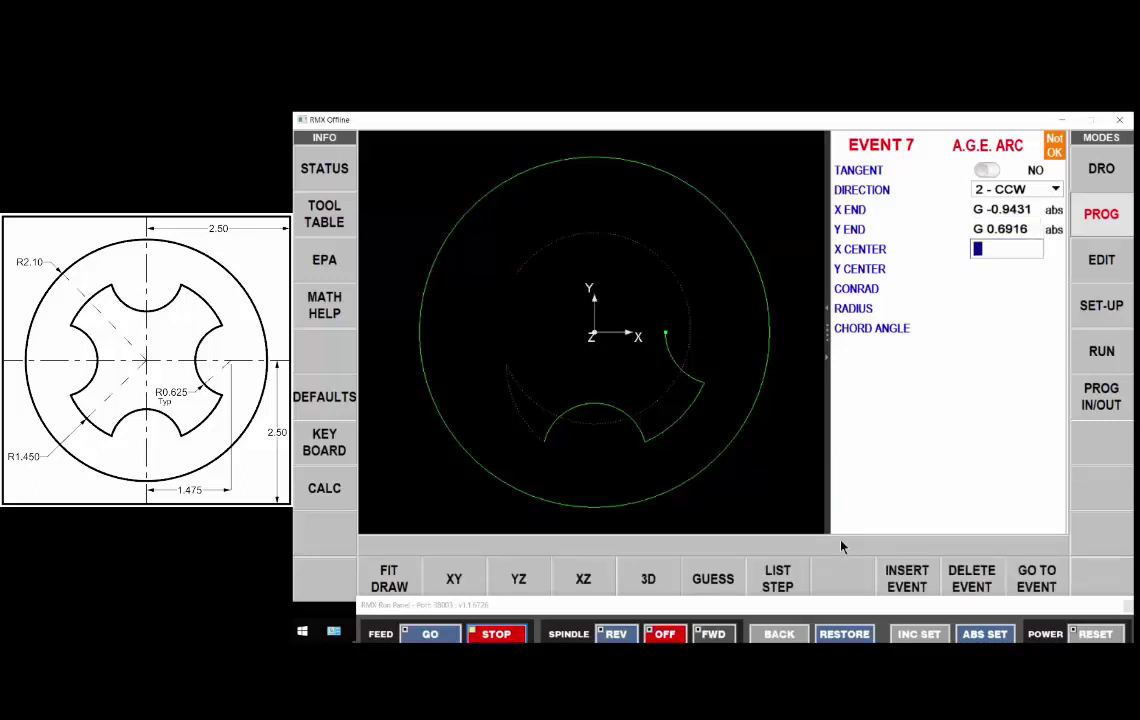
Set the left notch arc's centre to X -1.475, Y 0 with conrad 0 and radius 0.625, leaving the chord angle blank
type("-1.475")
key("Return")
key("Return")
key("Return")
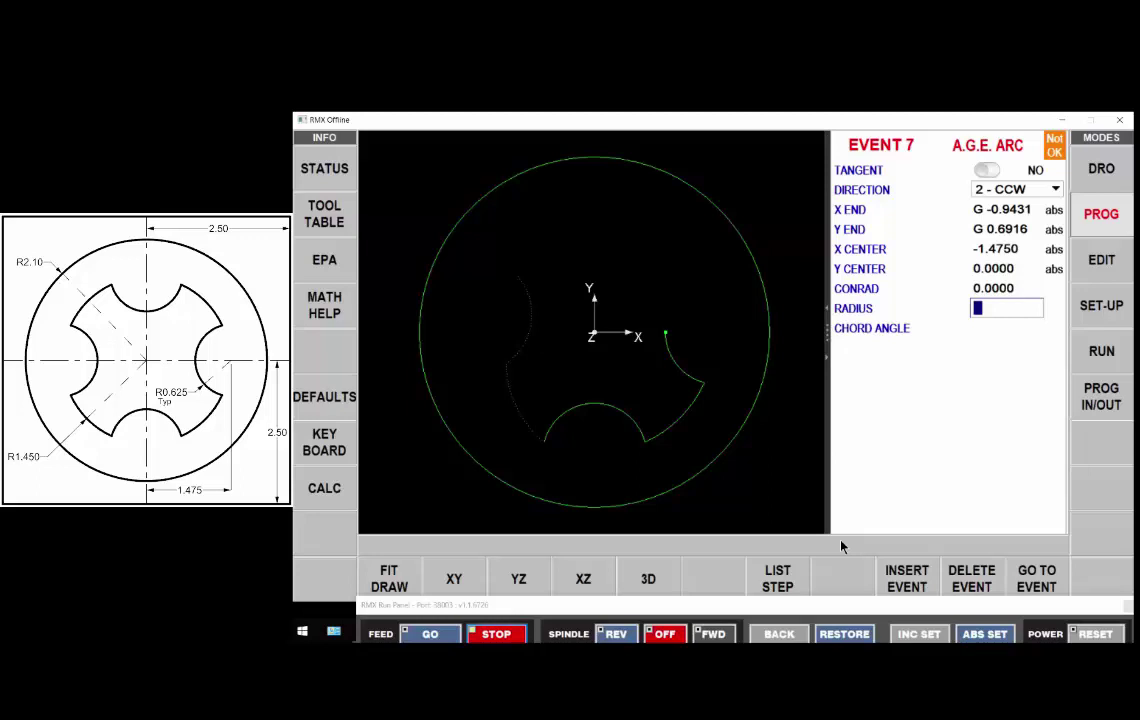
type(".625")
key("Return")
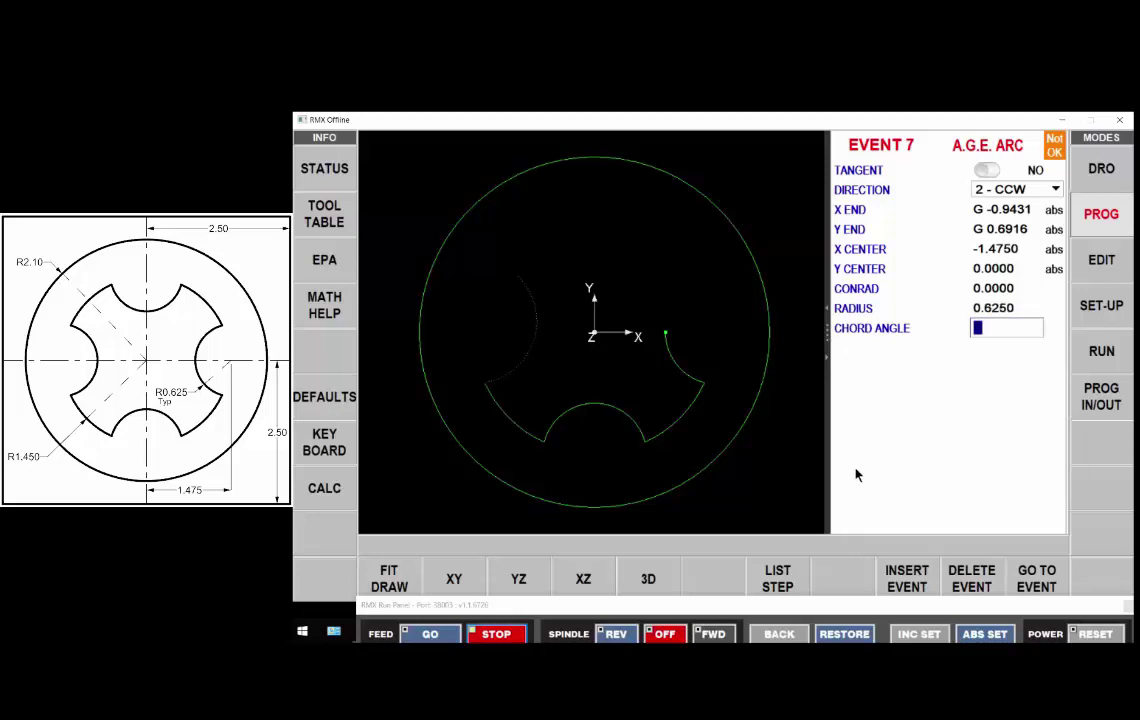
key("Return")
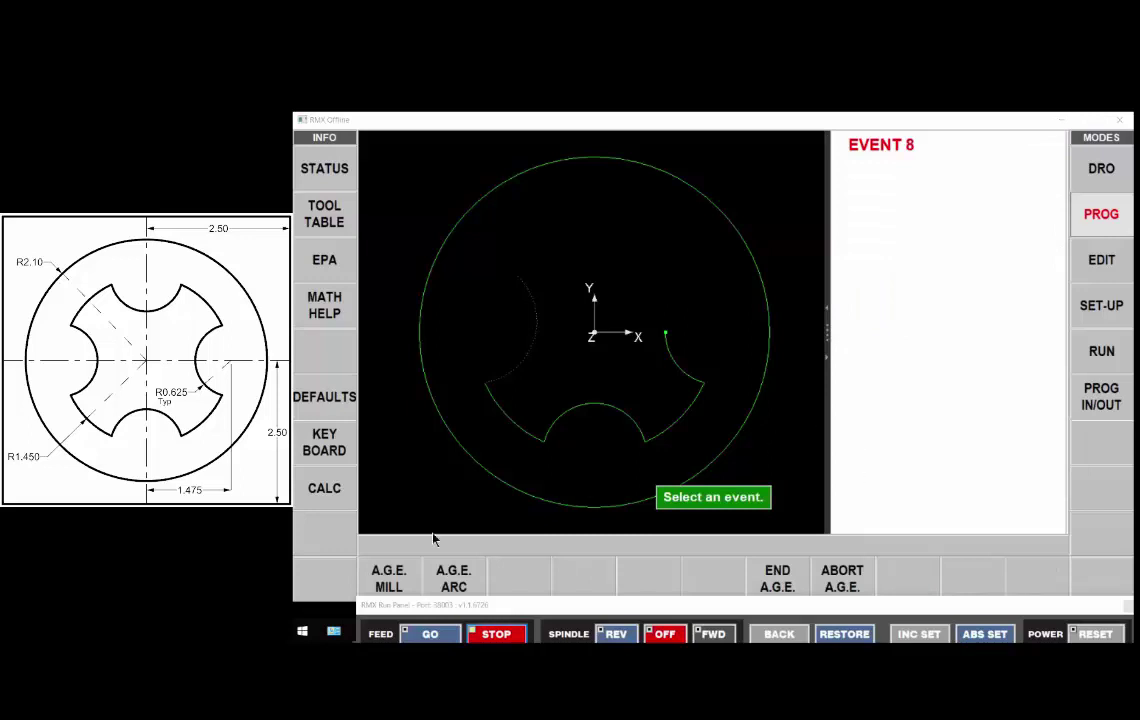
Add a non-tangent clockwise A.G.E. arc with a graphical end-point guess at about X -0.43, Y 1.42
left_click(453, 578)
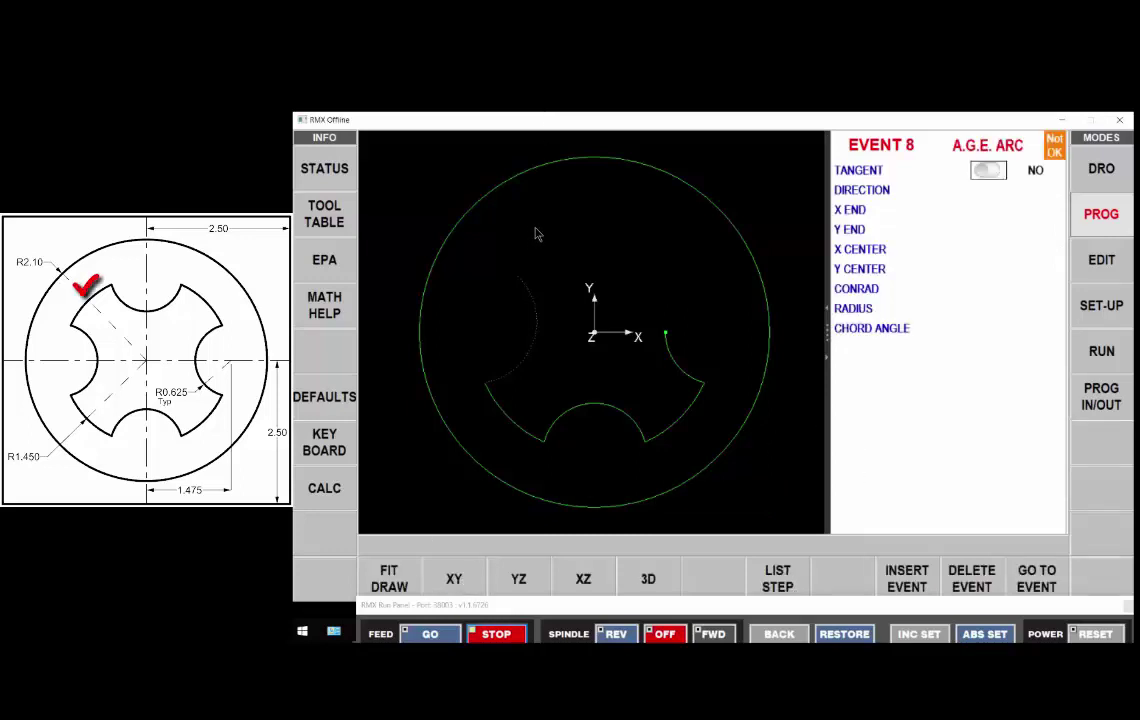
key("Return")
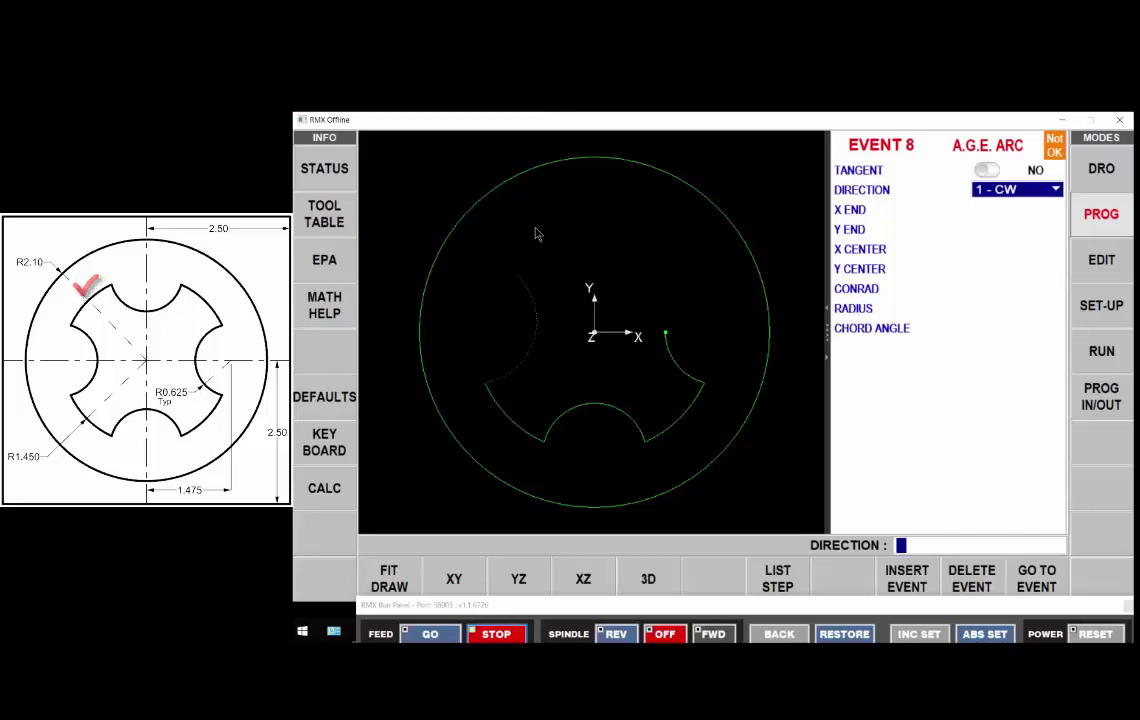
key("Return")
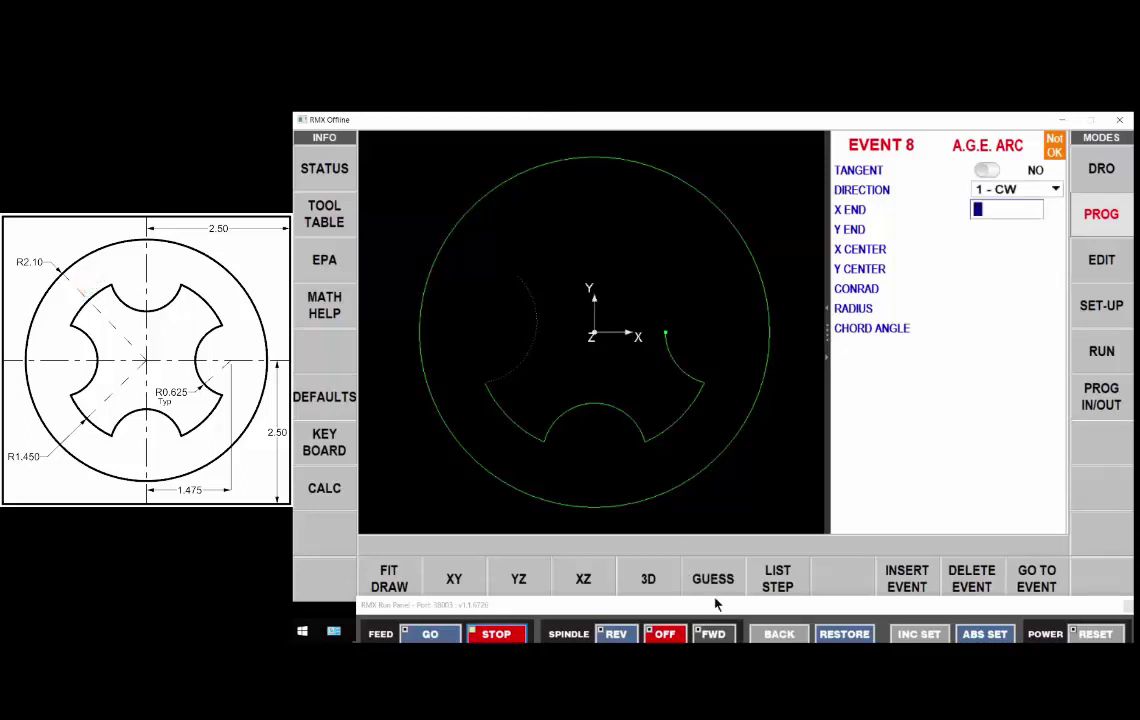
left_click(713, 588)
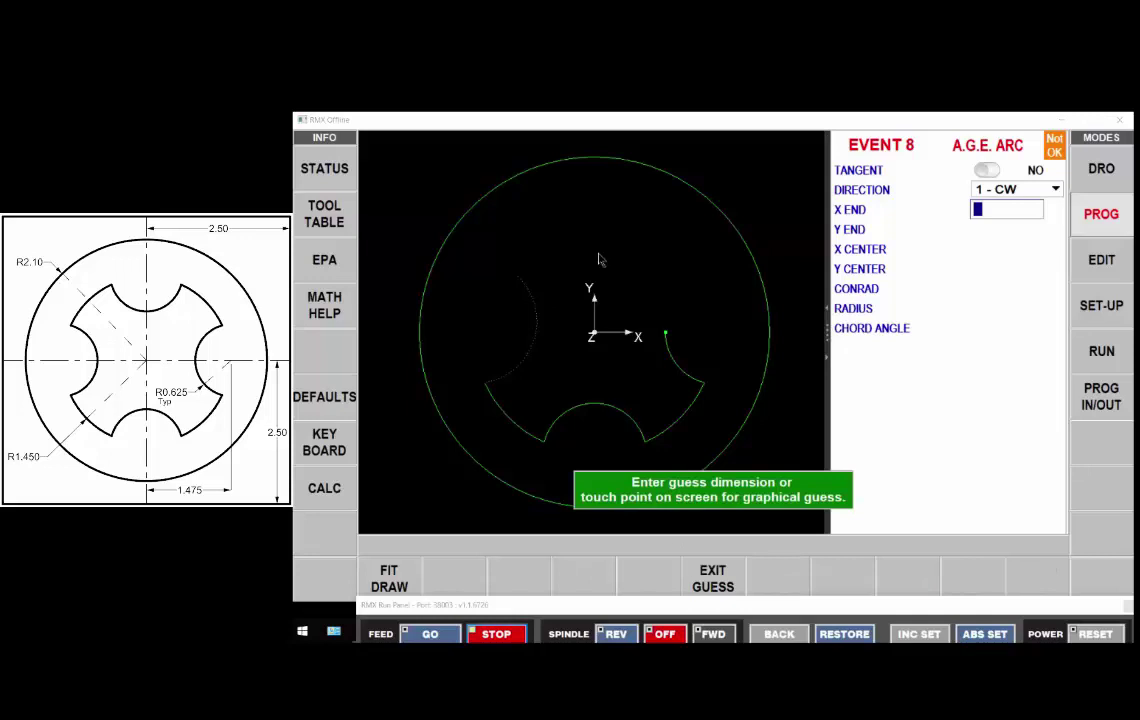
left_click(558, 216)
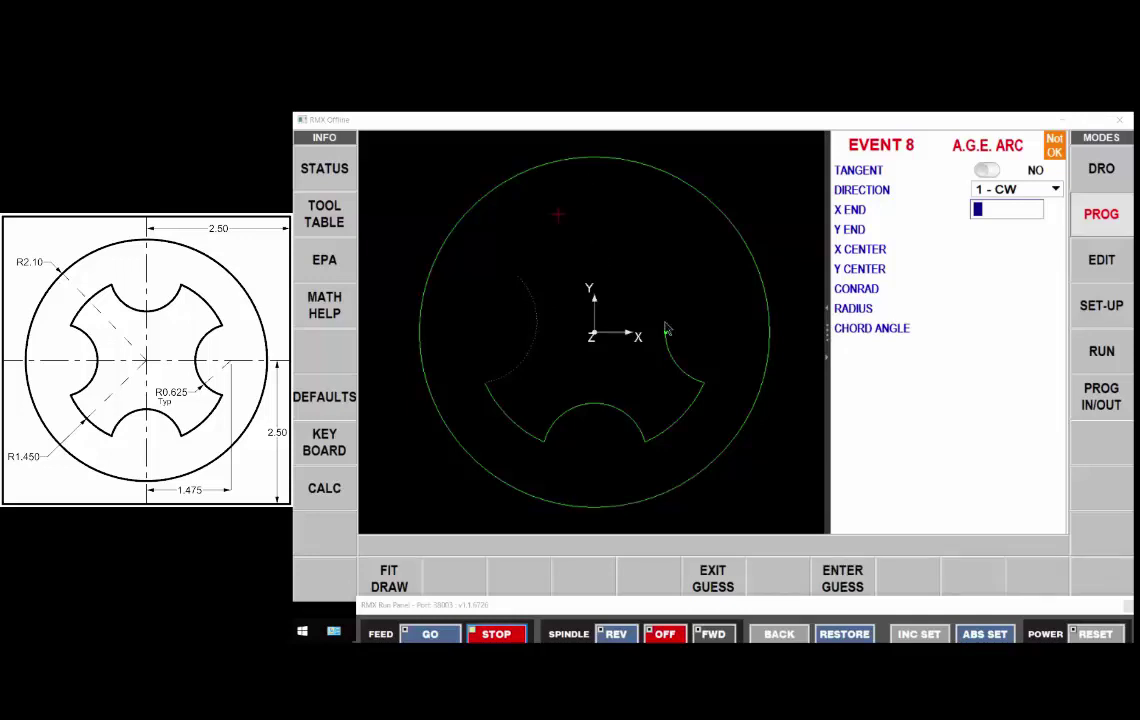
left_click(843, 586)
Set the upper-left outer arc's centre to X 0, Y 0 with conrad 0 and radius 1.45, leaving the chord angle blank
key("Return")
key("Return")
key("Return")
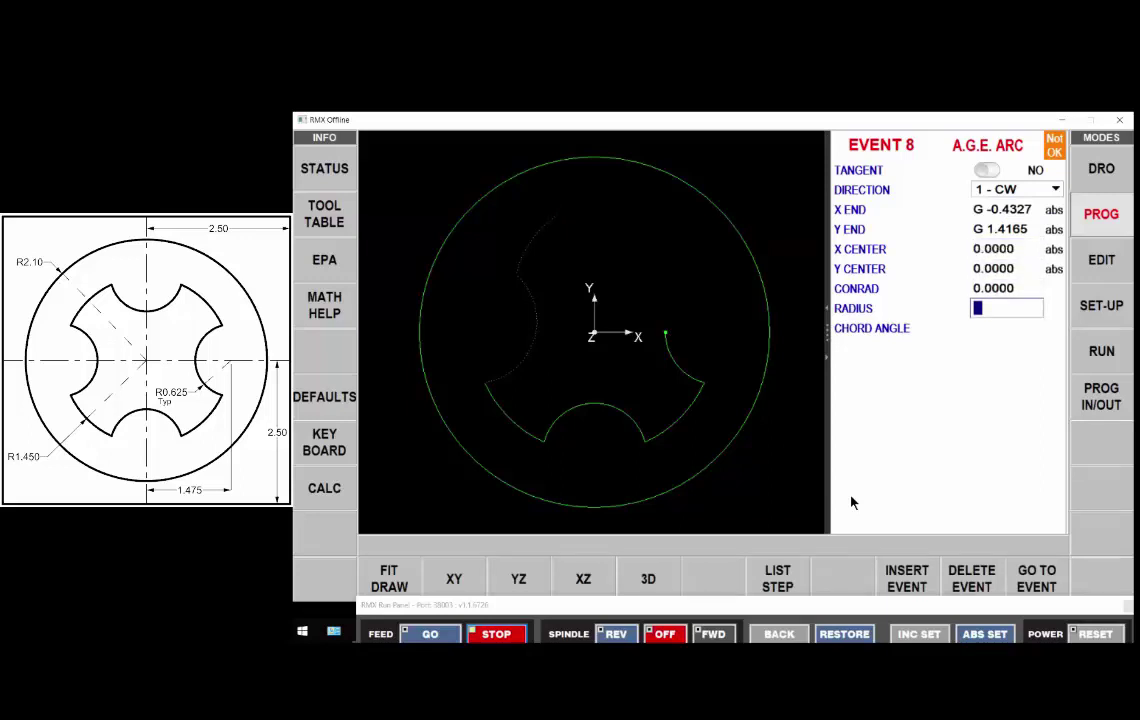
type("1.45")
key("Return")
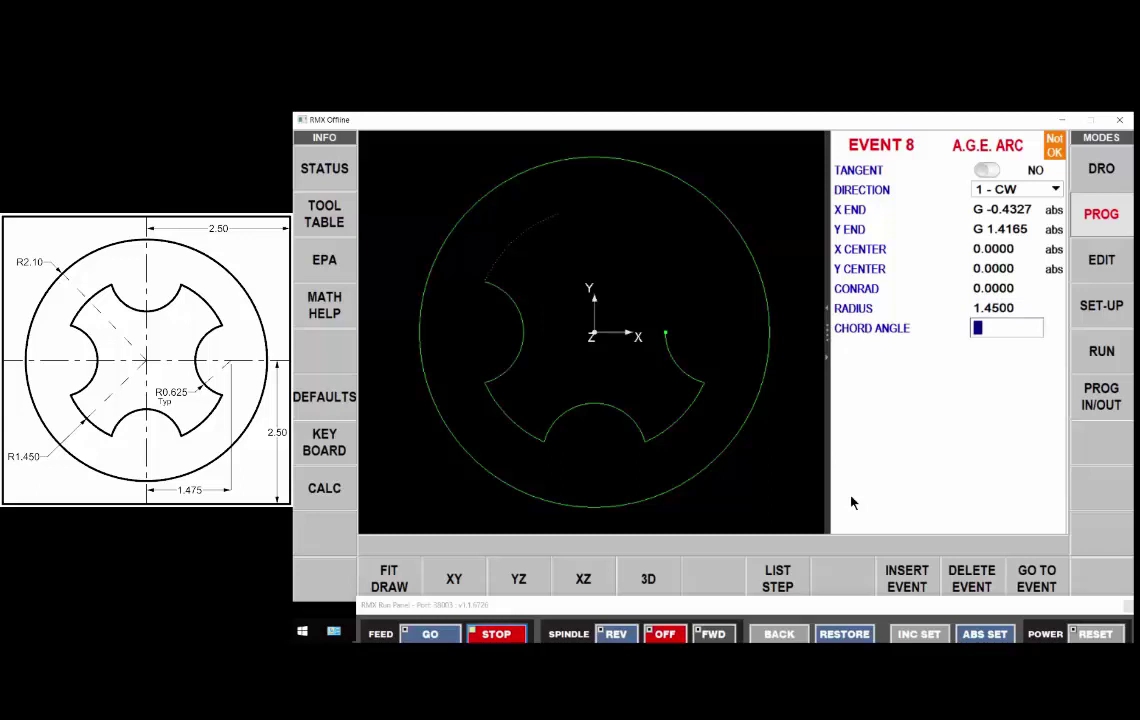
key("Return")
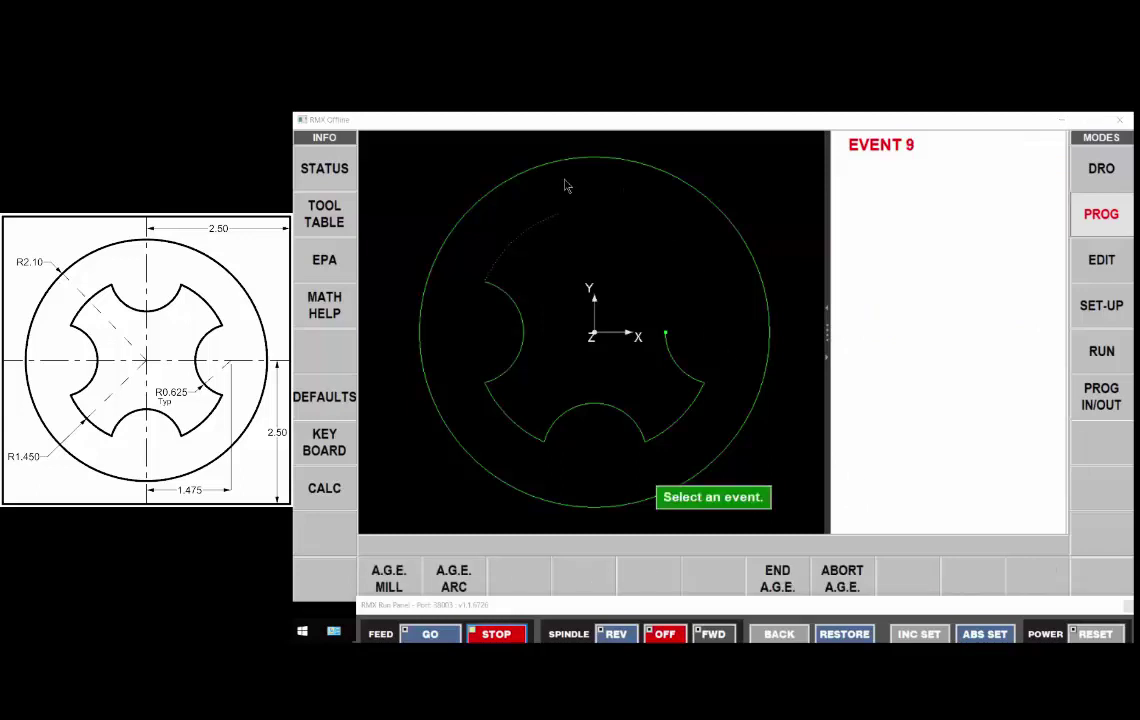
Add a non-tangent counterclockwise A.G.E. arc with a graphical end-point guess at about X 0.65, Y 1.30
left_click(455, 582)
key("Return")
type("2")
key("Return")
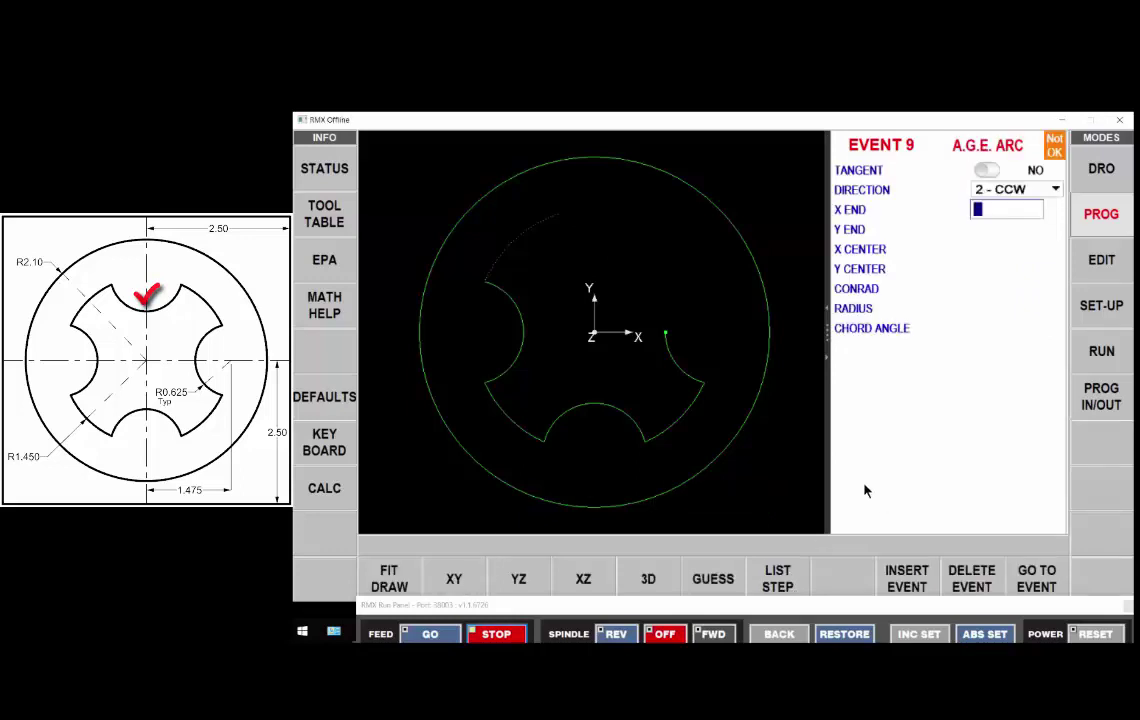
left_click(713, 581)
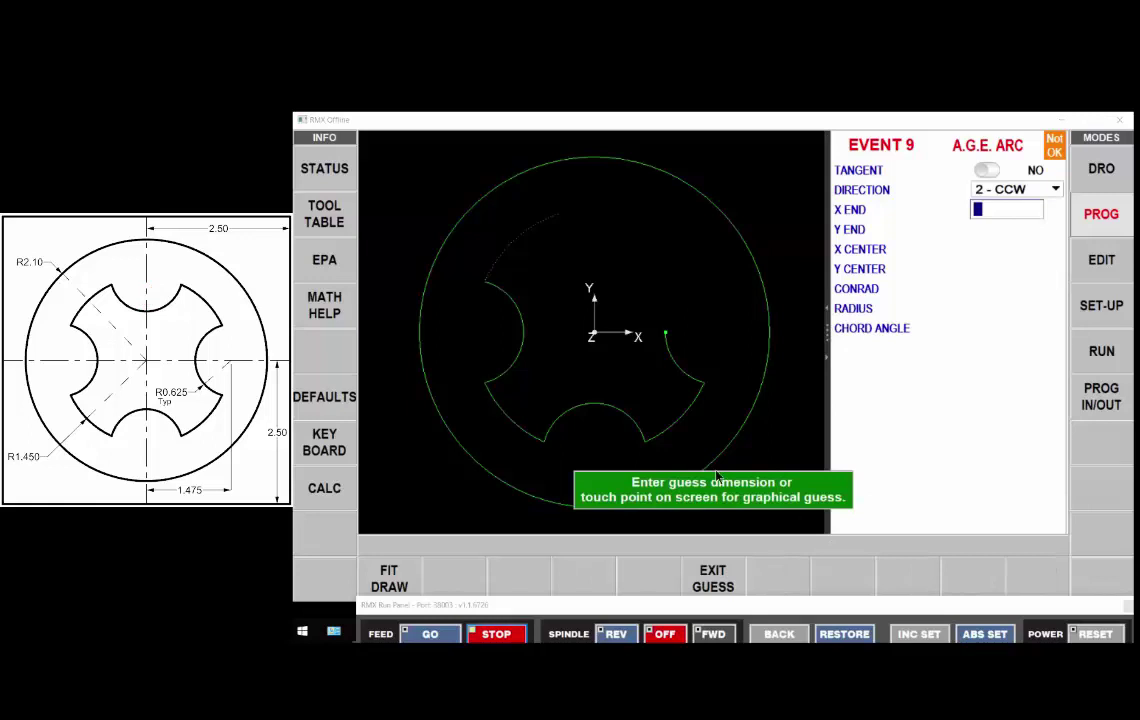
left_click(650, 231)
left_click(842, 581)
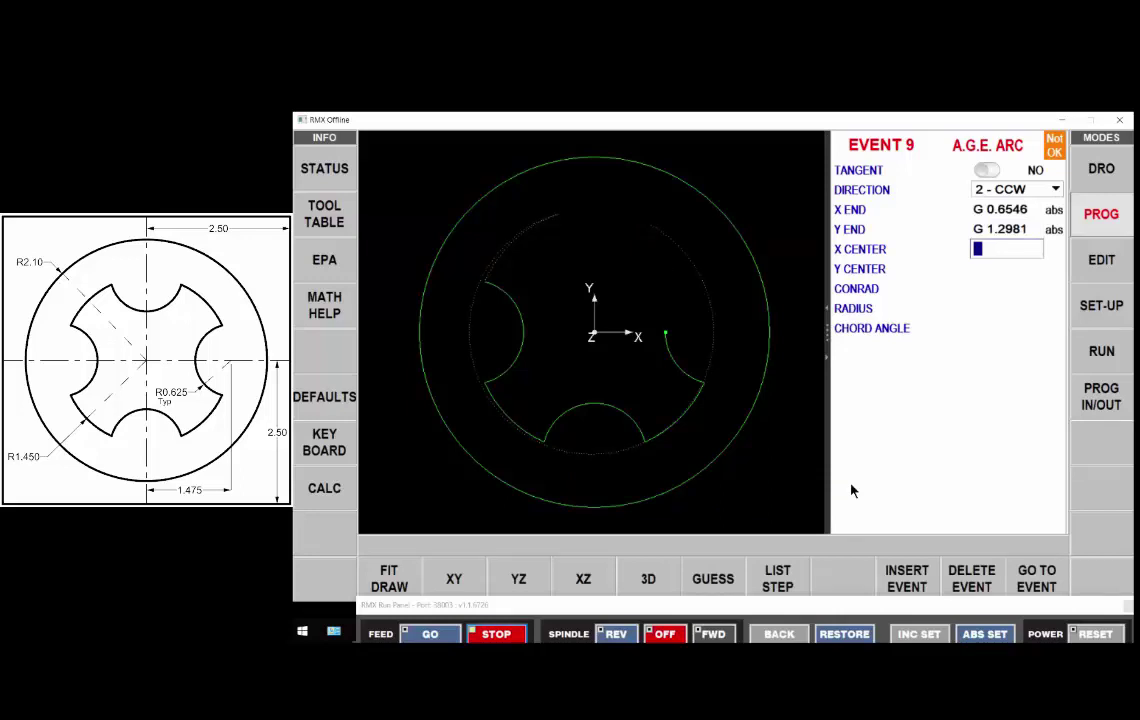
Set the upper notch arc's centre to X 0, Y 1.475 with conrad 0 and radius 0.625
type("0")
key("Return")
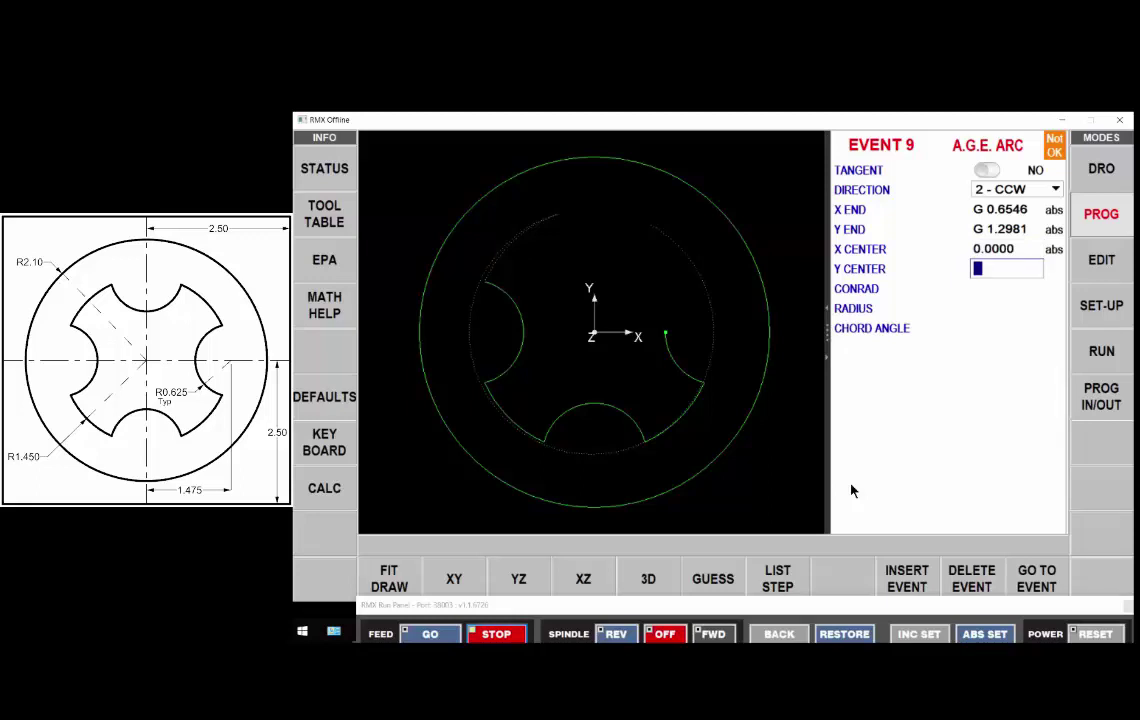
type("1.475")
key("Return")
type("0")
key("Return")
type(".625")
key("Return")
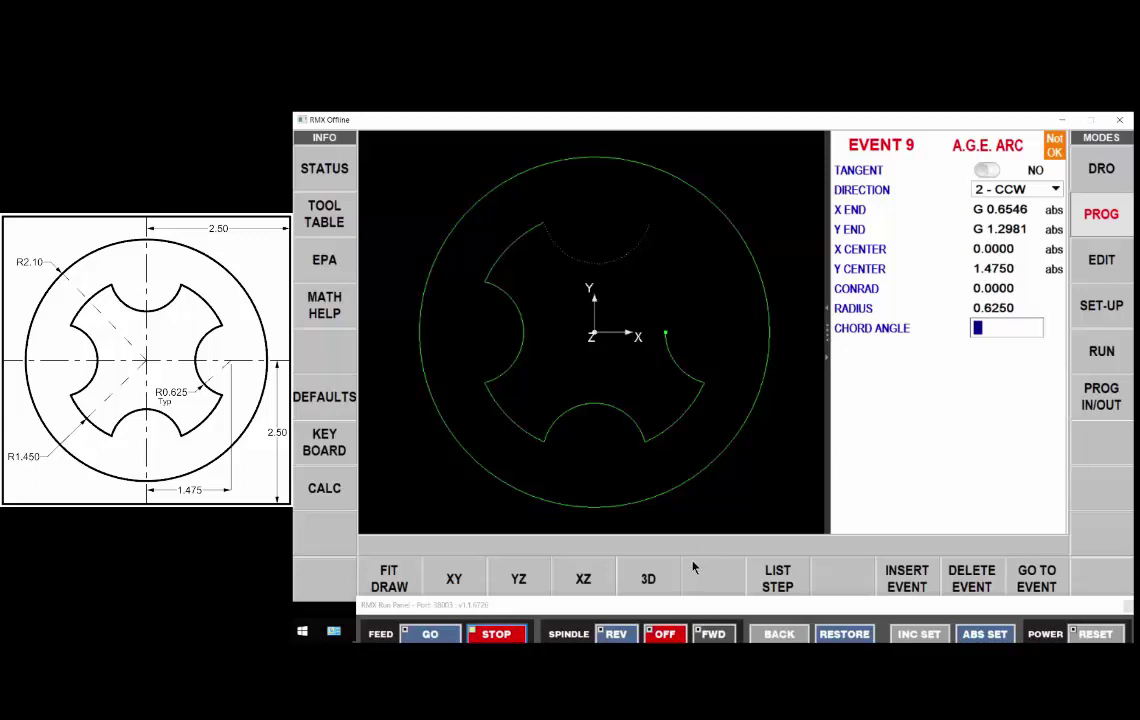
Accept the upper notch arc and add a non-tangent clockwise A.G.E. arc with a graphical end-point guess at about X 1.28, Y 0.88
key("Return")
left_click(453, 582)
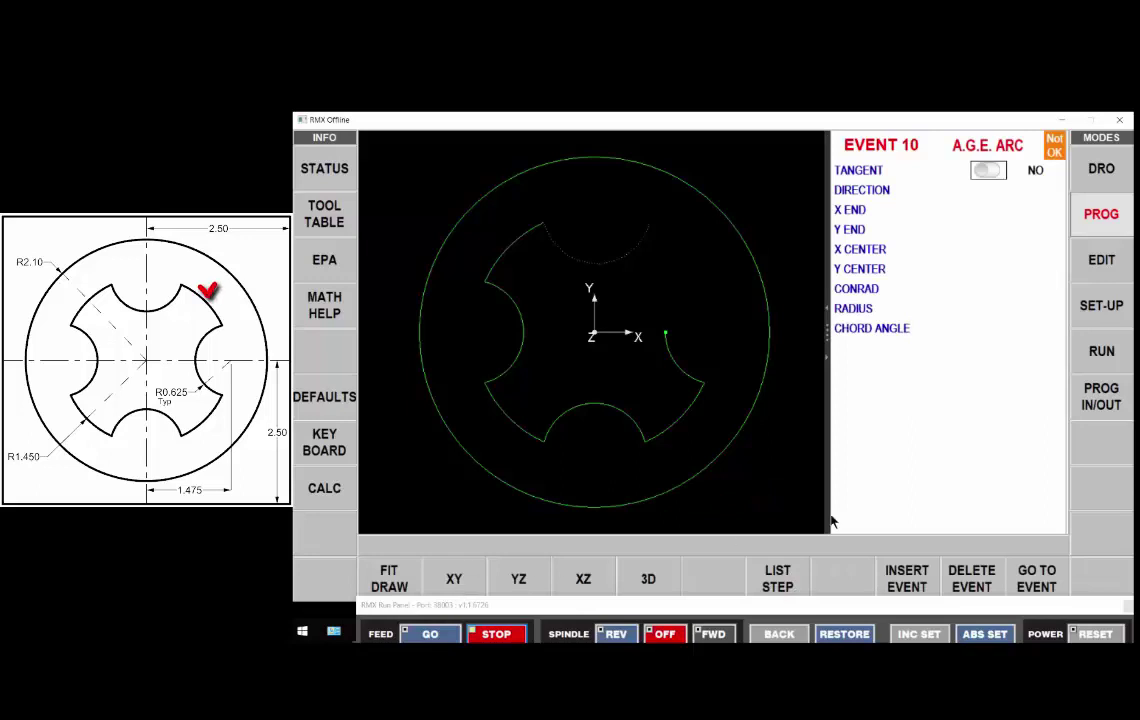
key("Return")
key("Return")
left_click(713, 580)
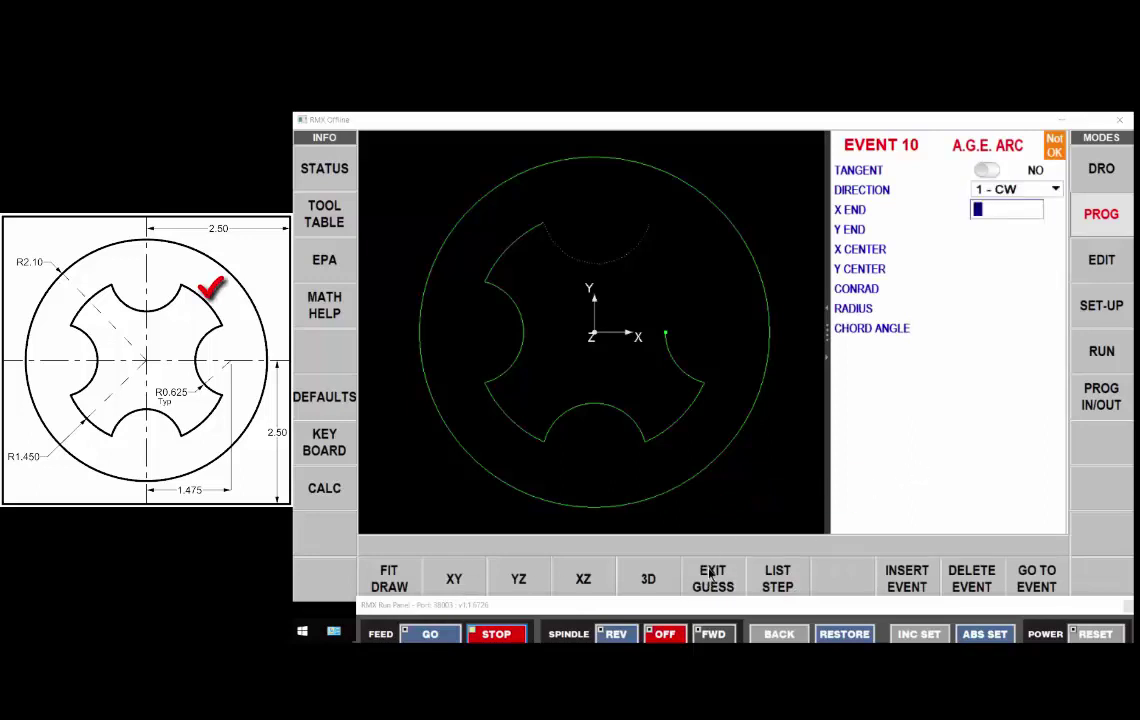
left_click(701, 259)
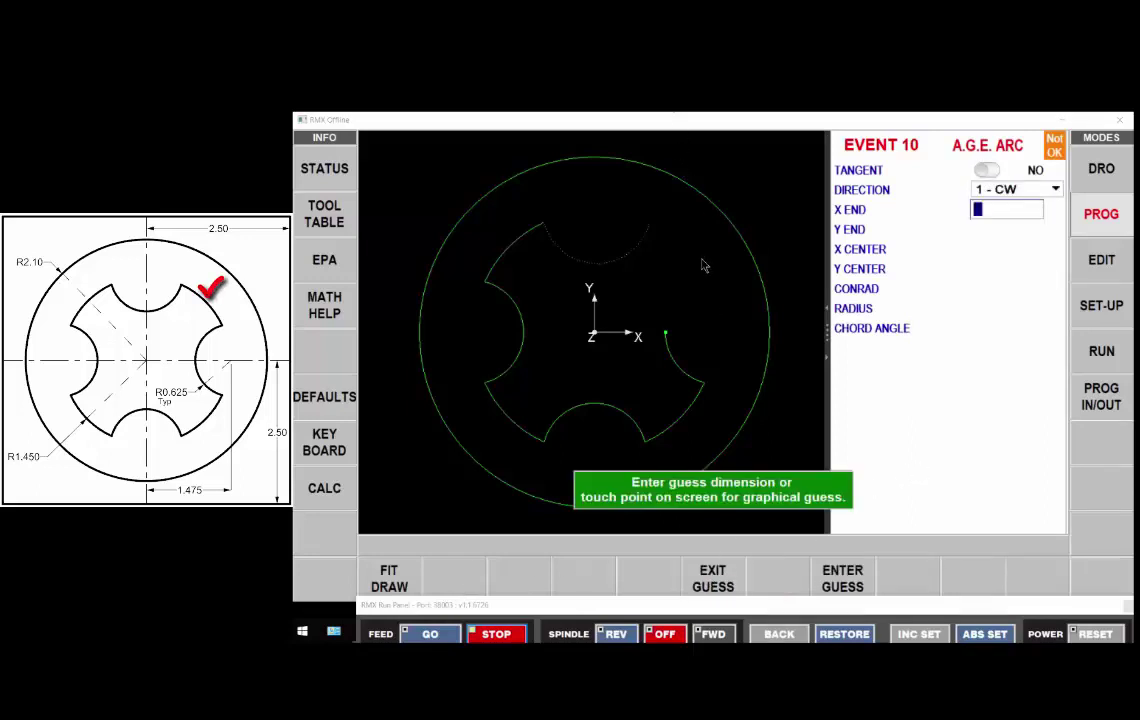
left_click(840, 577)
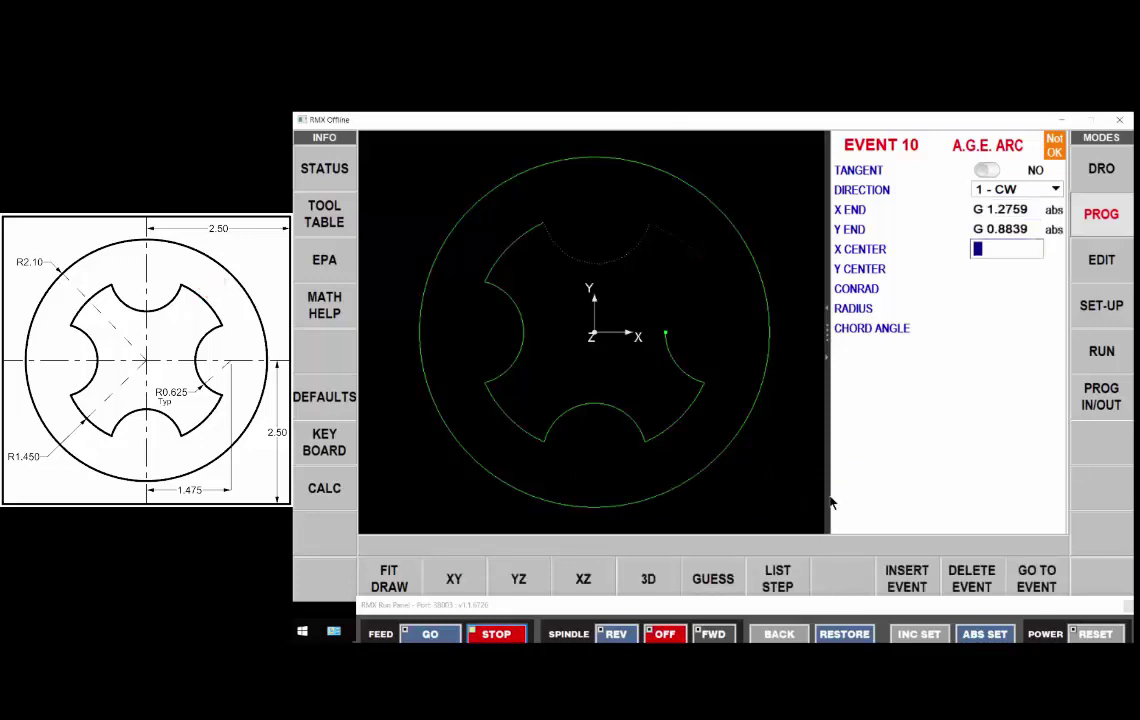
Set the upper-right outer arc's centre to X 0, Y 0 with conrad 0 and radius 1.45, leaving the chord angle blank
key("Return")
key("Return")
key("Return")
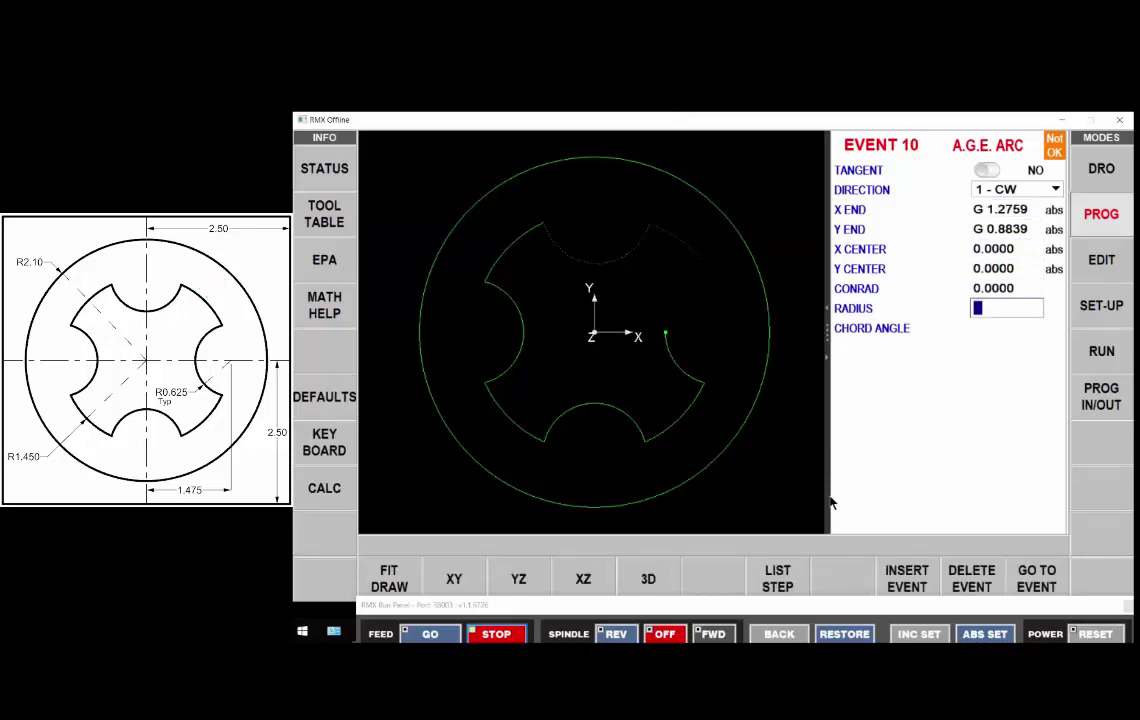
type("1.45")
key("Return")
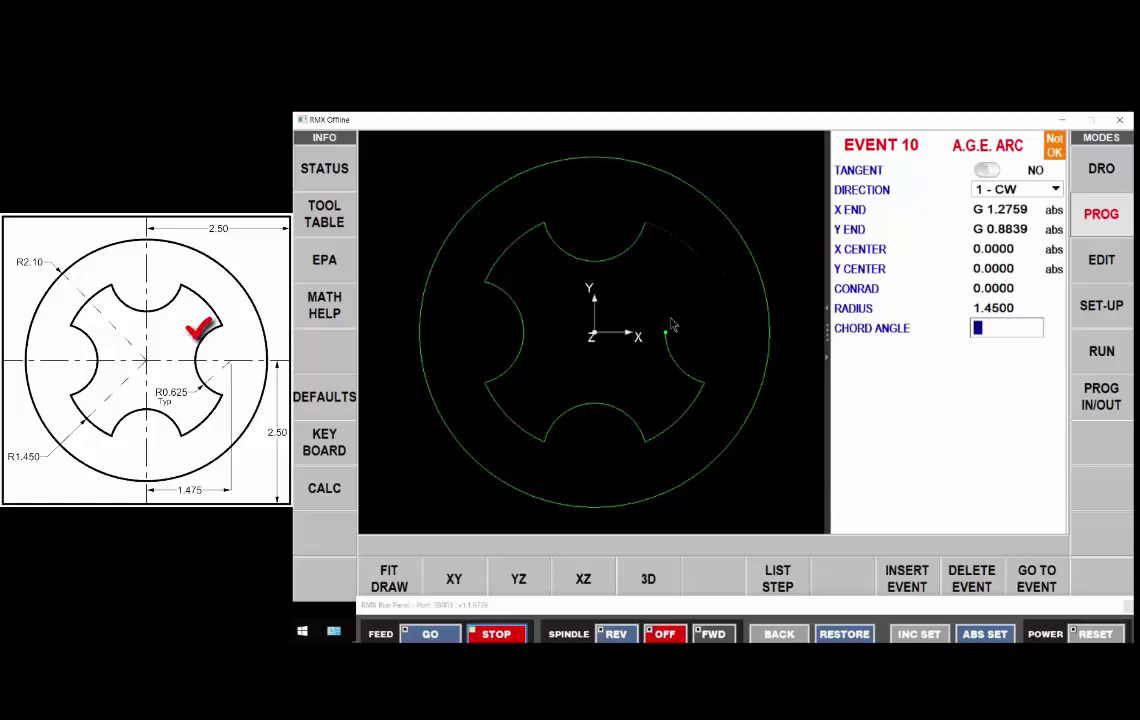
key("Return")
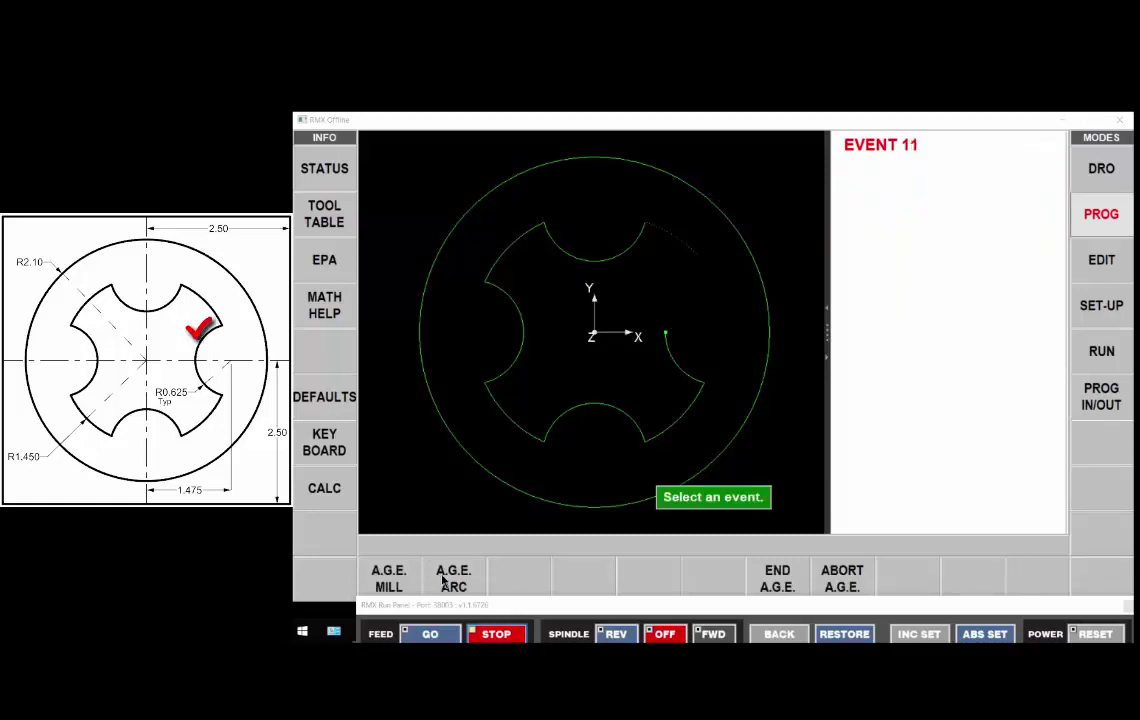
Add a non-tangent counterclockwise A.G.E. arc ending at the island's start point, X 0.85, Y 0
left_click(453, 577)
key("Return")
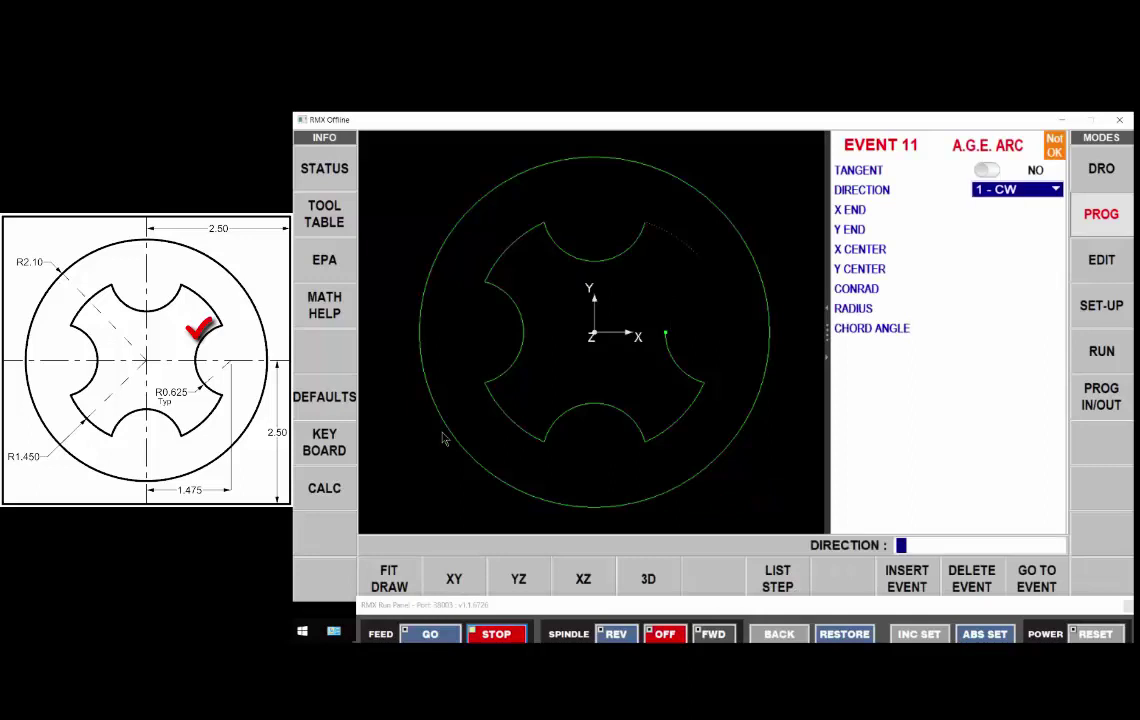
type("2")
key("Return")
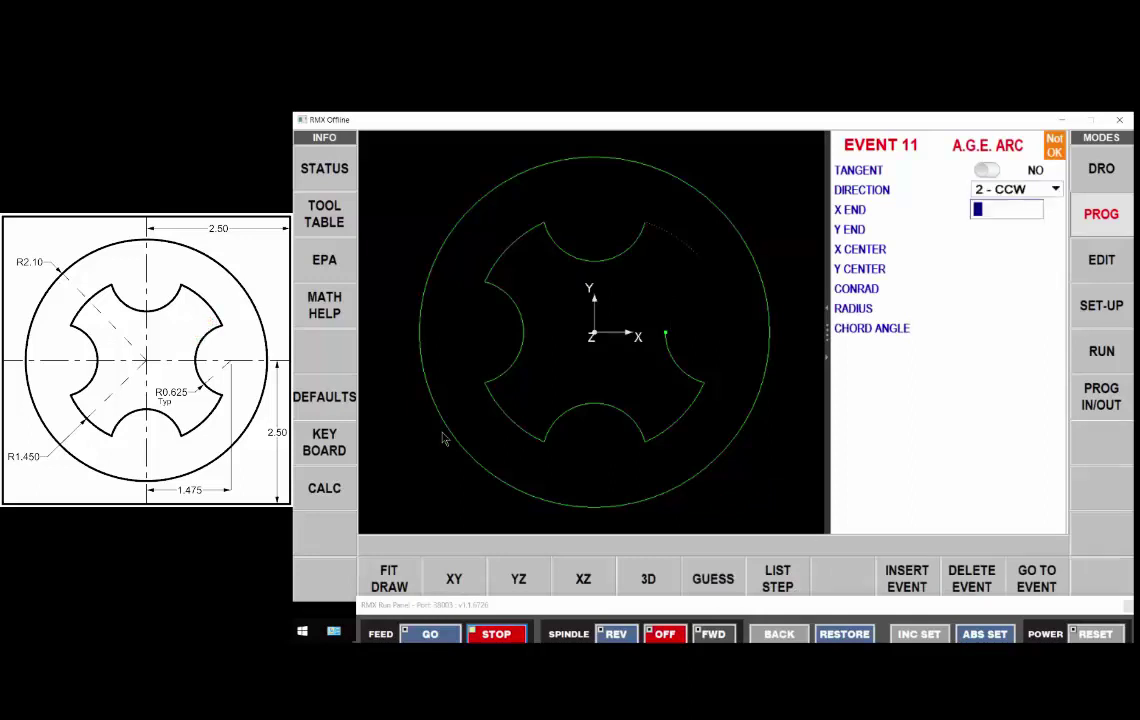
type(".85")
key("Return")
key("Return")
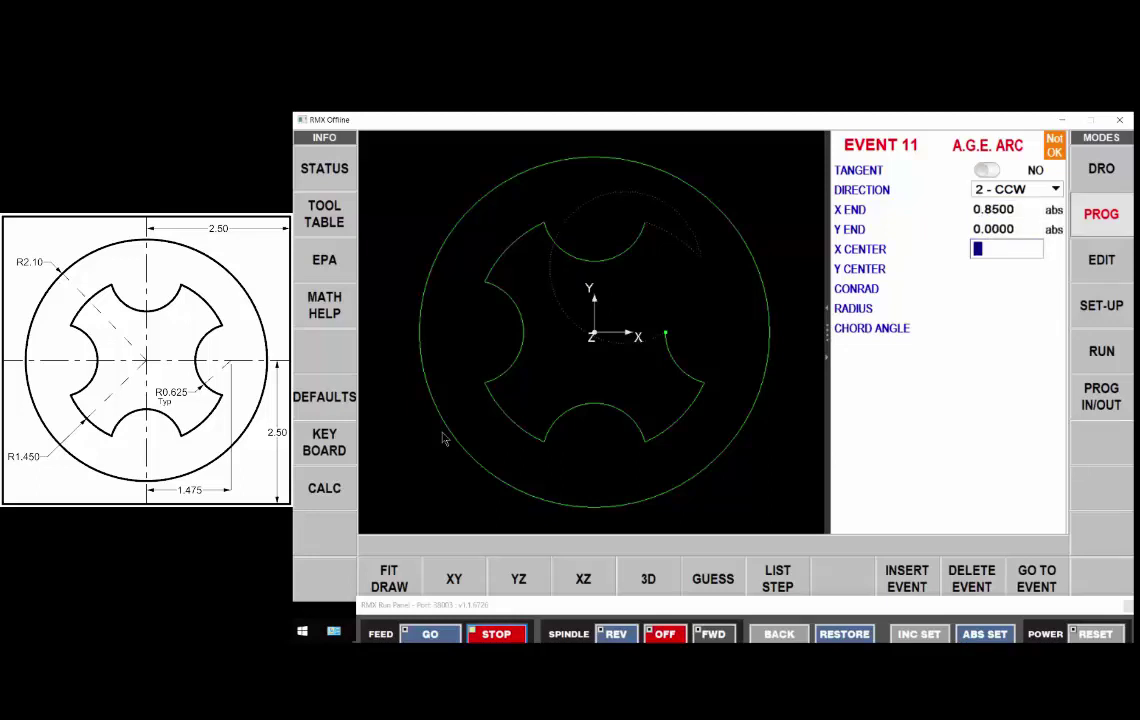
Set the closing right notch arc's centre to X 1.475, Y 0 and accept the arc without entering conrad, radius or chord angle
type("1.475")
key("Return")
key("Return")
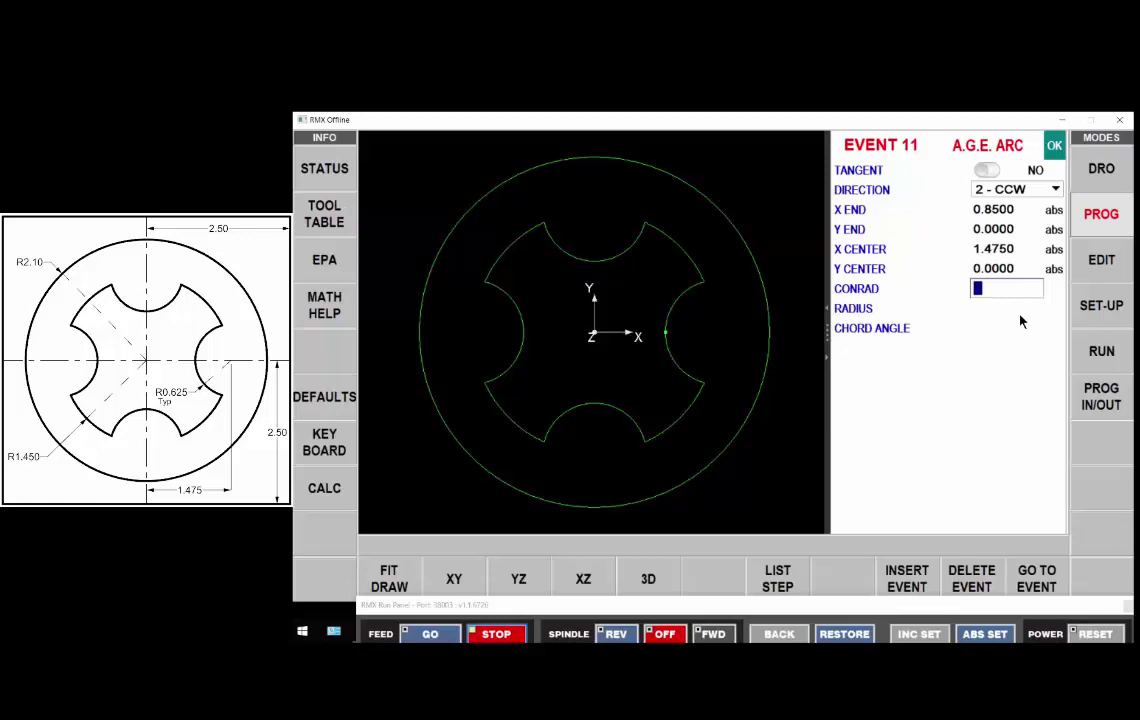
key("Return")
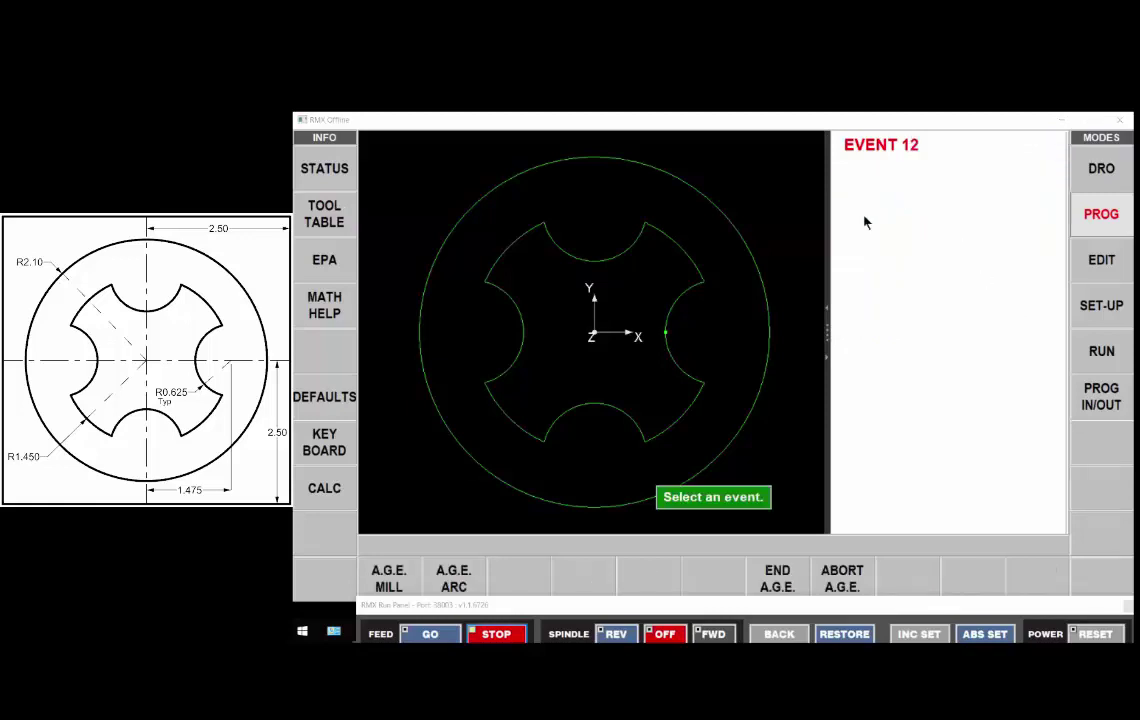
End the A.G.E. contour and finish defining islands for the circular pocket
left_click(777, 575)
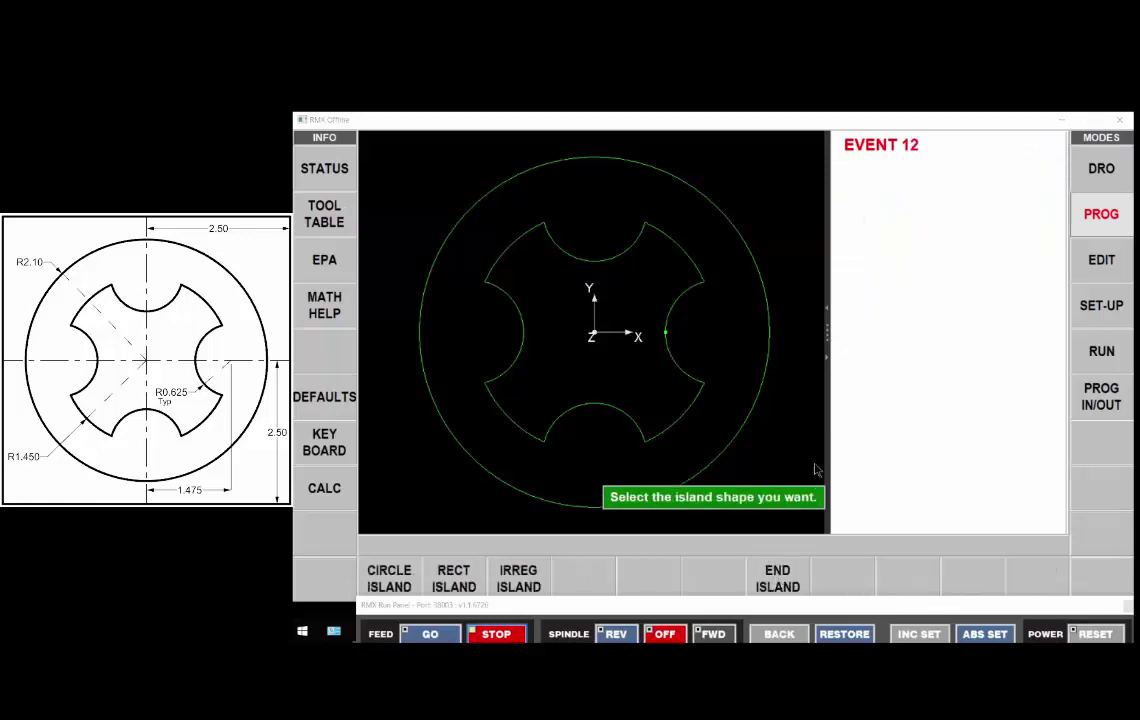
left_click(789, 578)
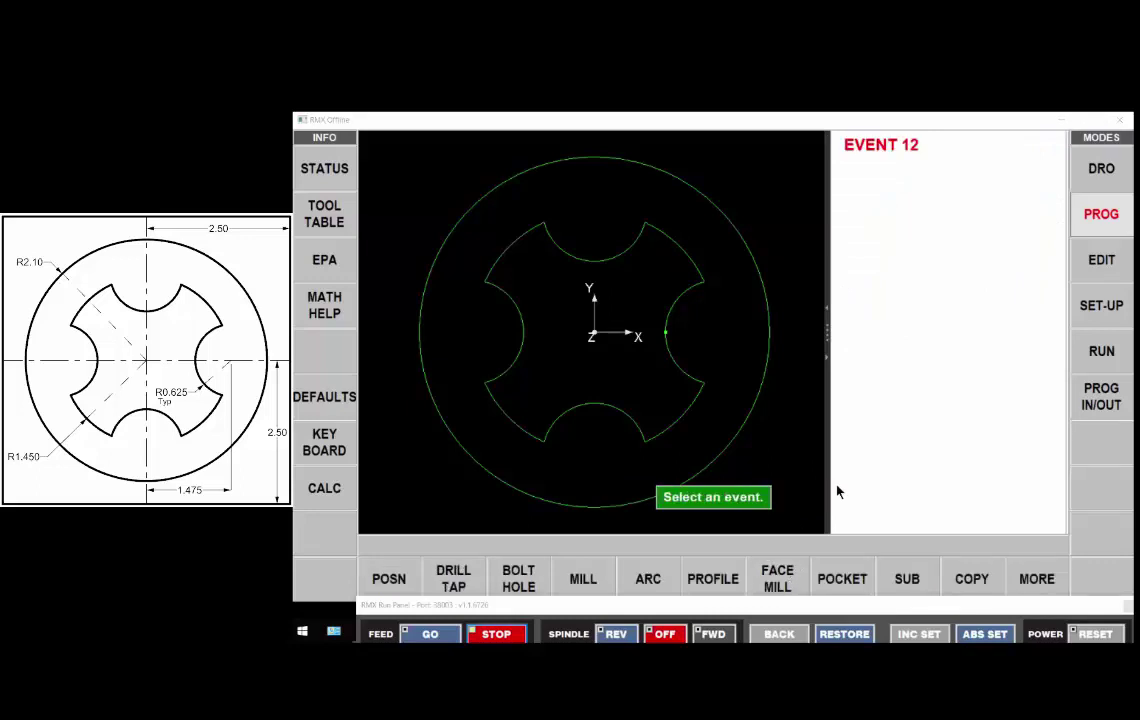